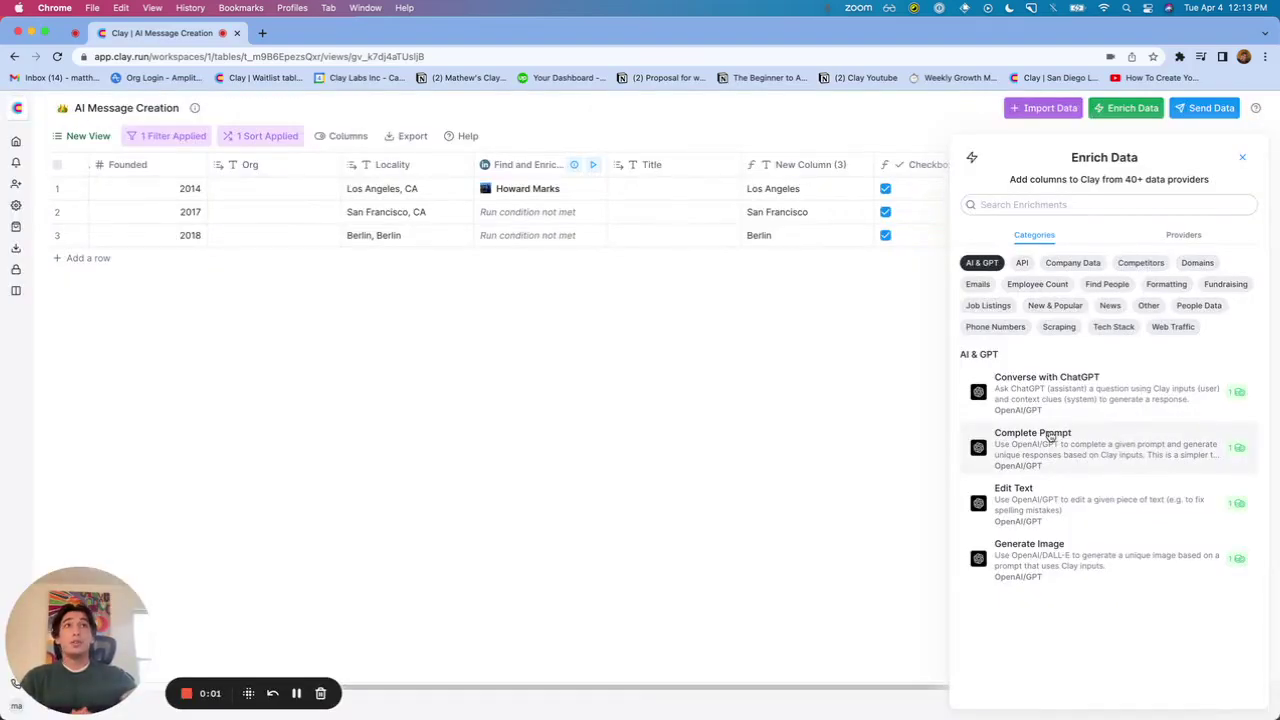
# - Reopen the enrichment list filtered to the AI & GPT enrichments
pyautogui.click(1127, 107)
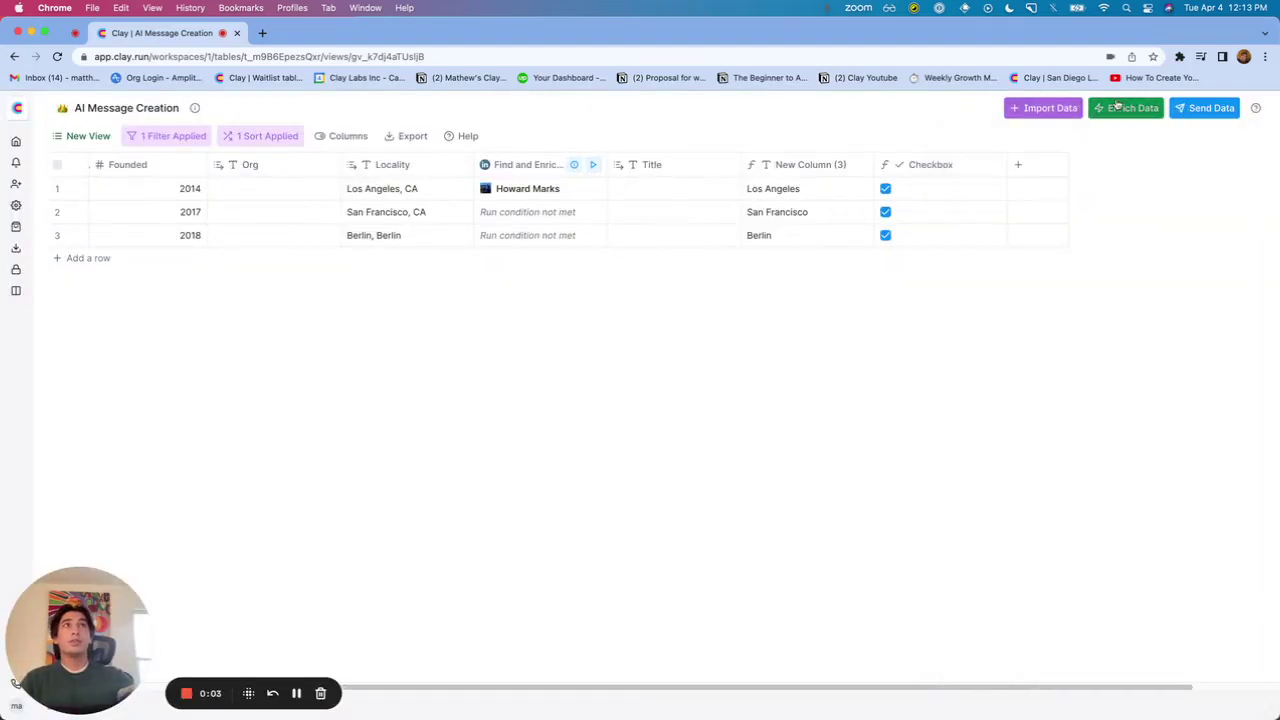
pyautogui.click(1127, 107)
pyautogui.click(981, 262)
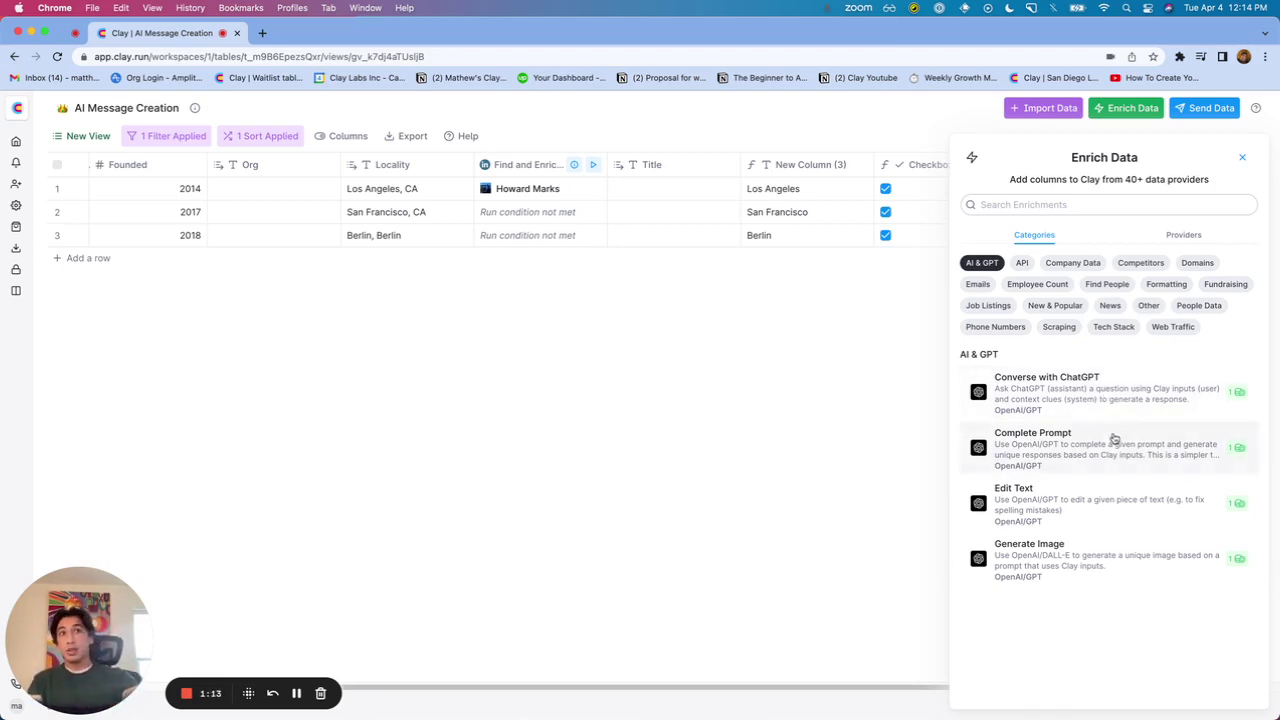
# - Preview Complete Prompt's snippet library, then return to the enrichment list
pyautogui.click(1094, 441)
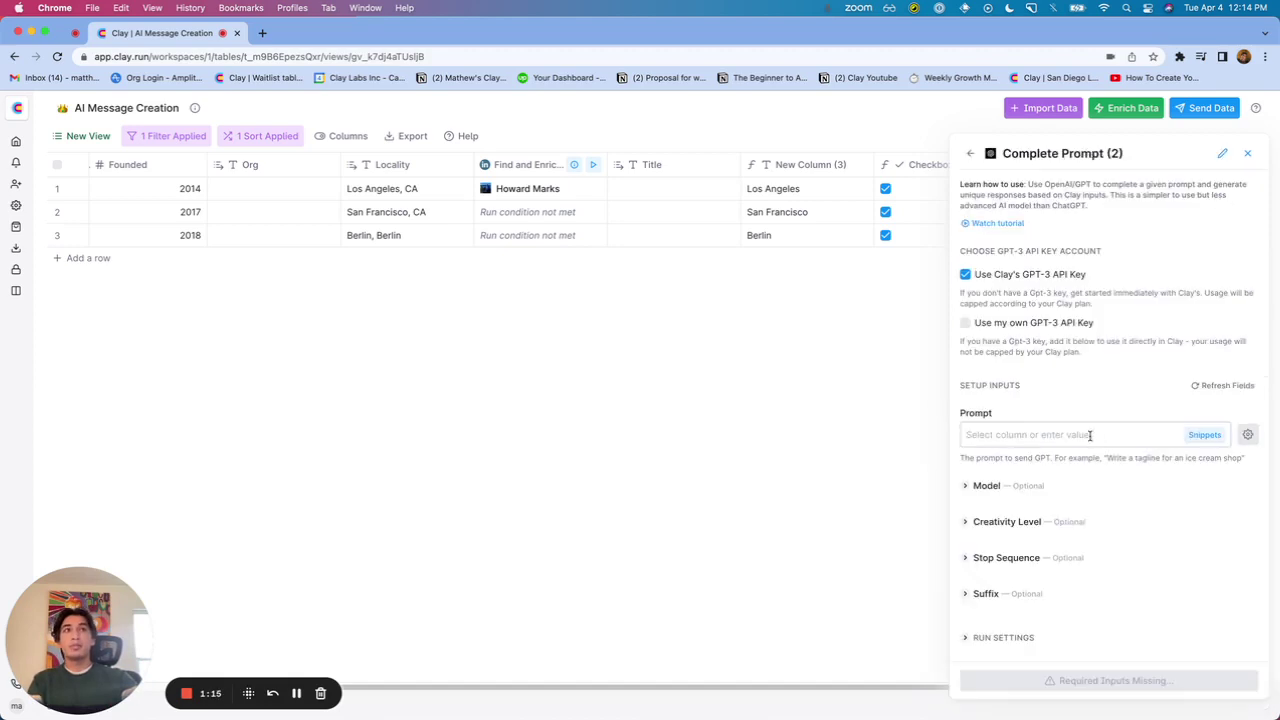
pyautogui.click(1205, 436)
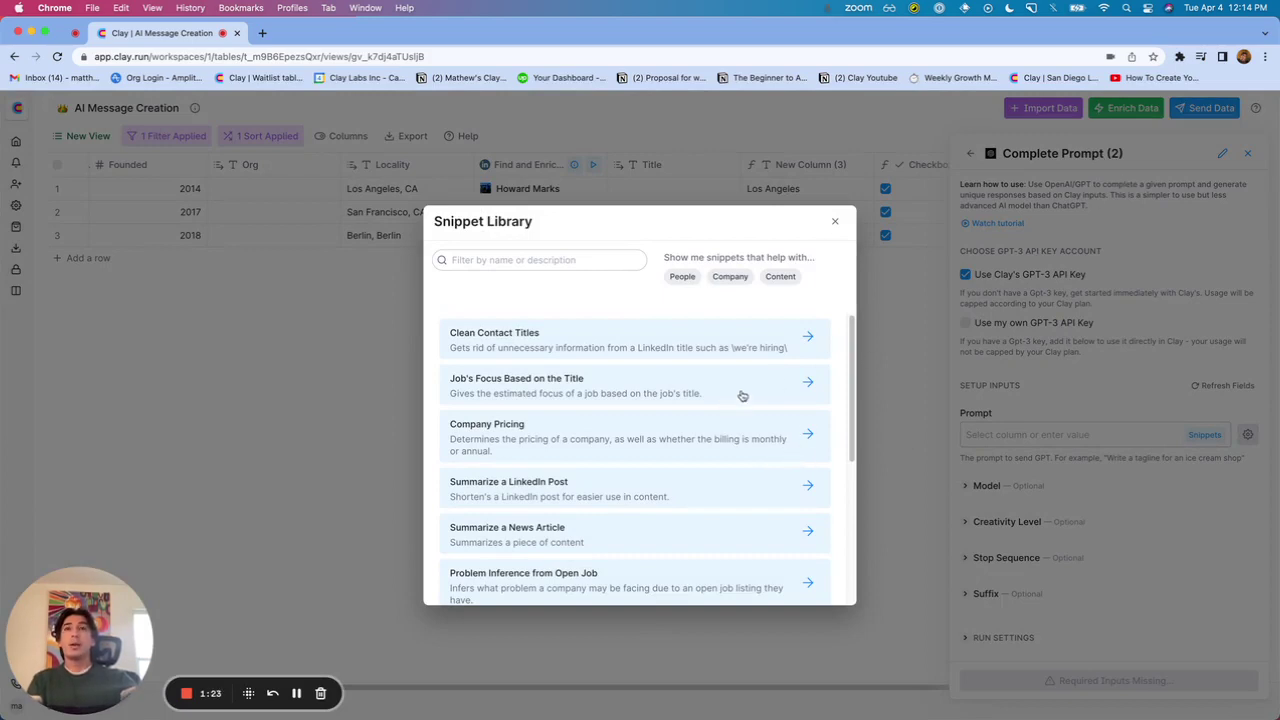
pyautogui.scroll(-5, 650, 385)
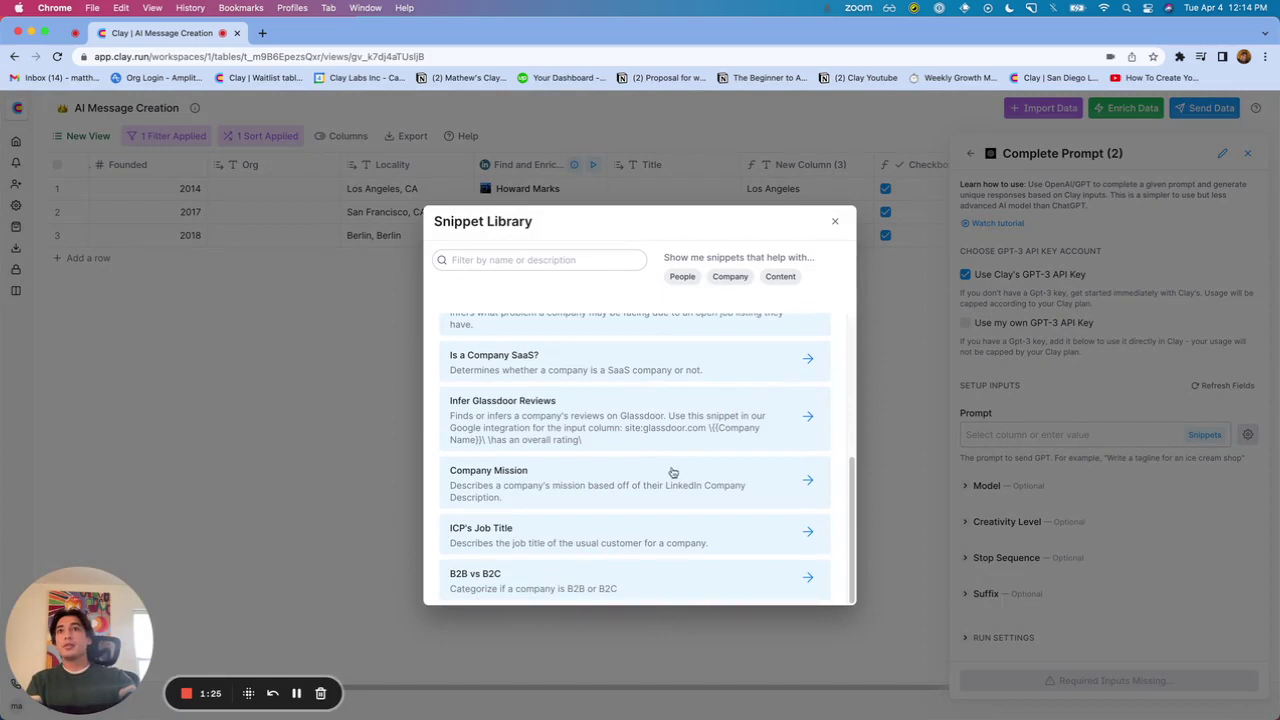
pyautogui.scroll(5, 690, 460)
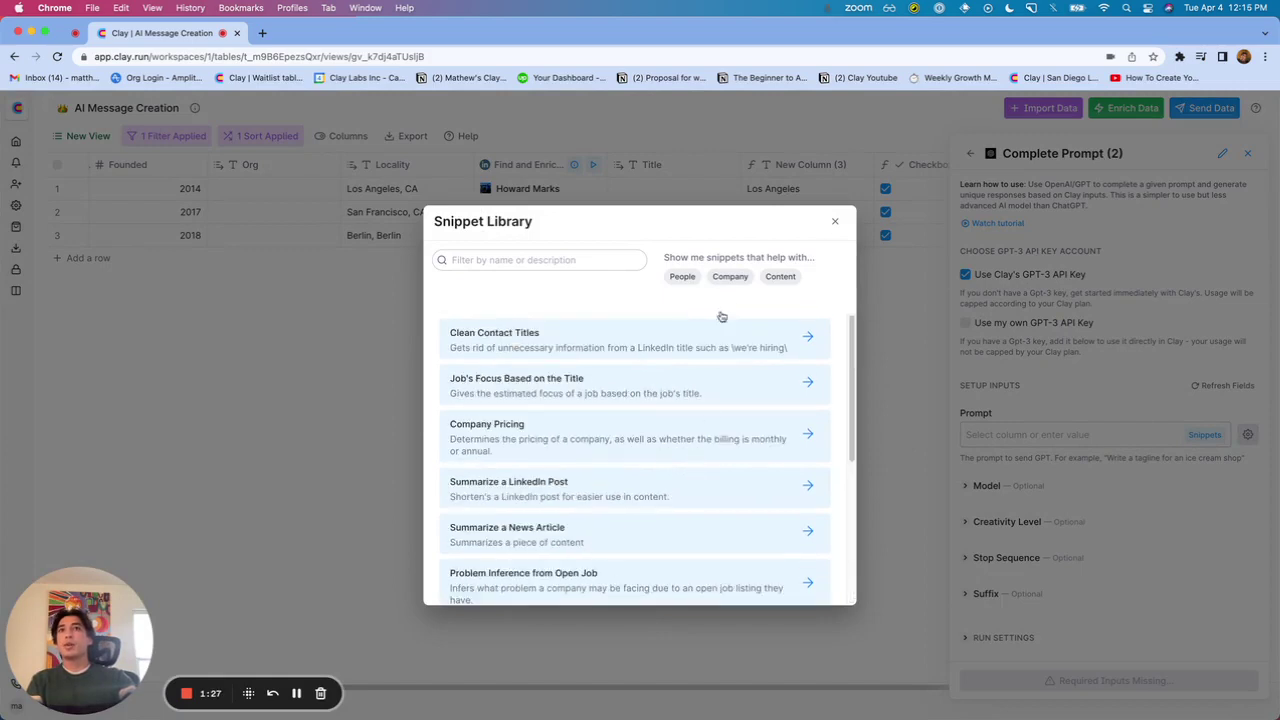
pyautogui.click(835, 221)
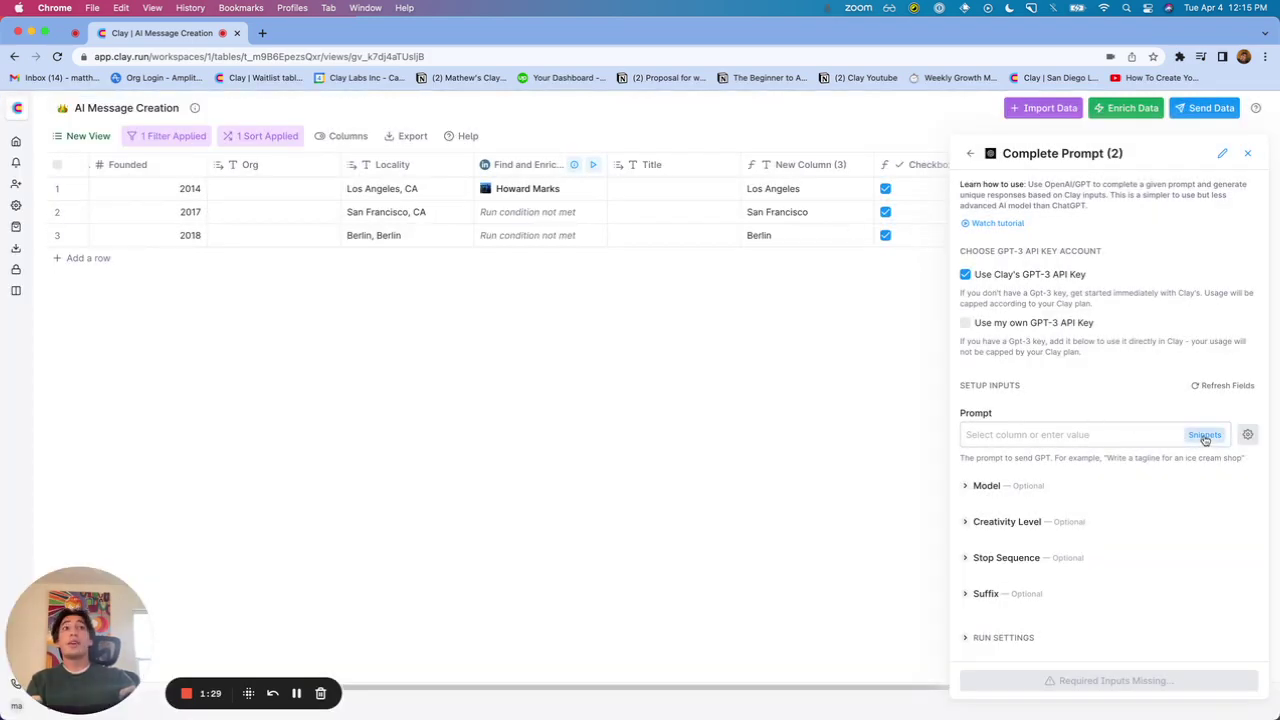
pyautogui.click(970, 153)
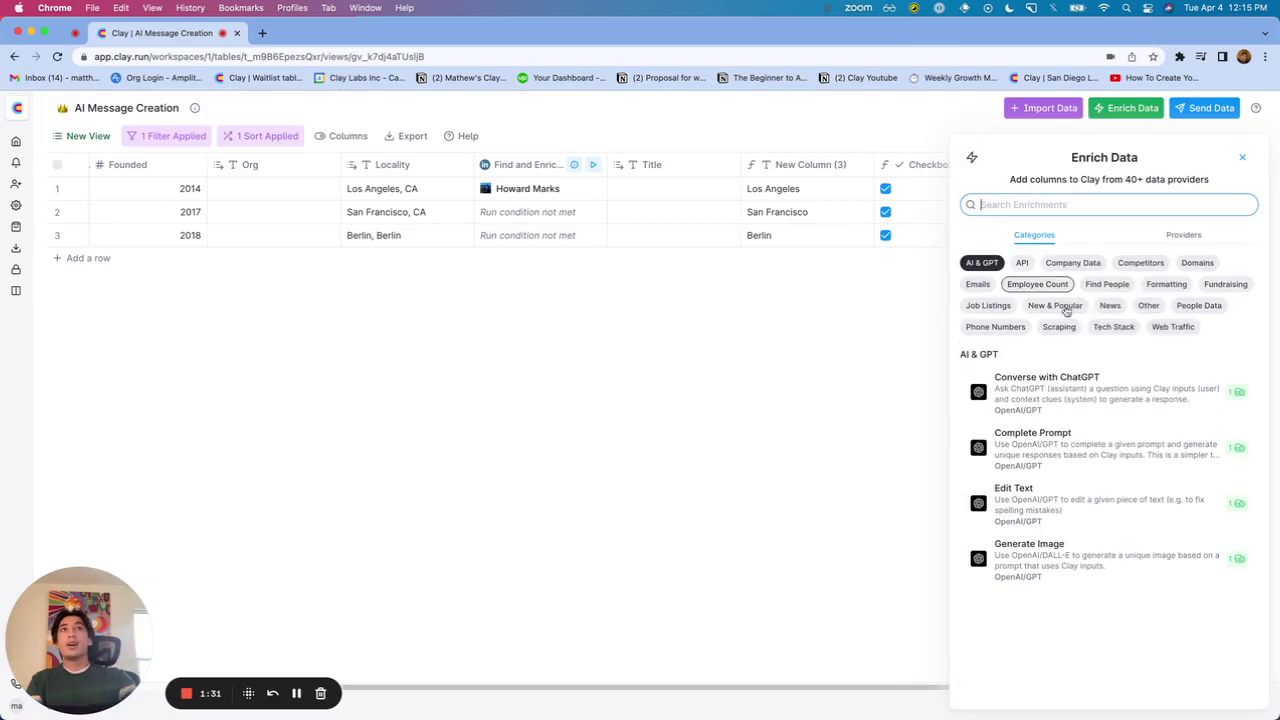
# - Start a Converse with ChatGPT enrichment with # of Messages set to 3
pyautogui.click(1069, 395)
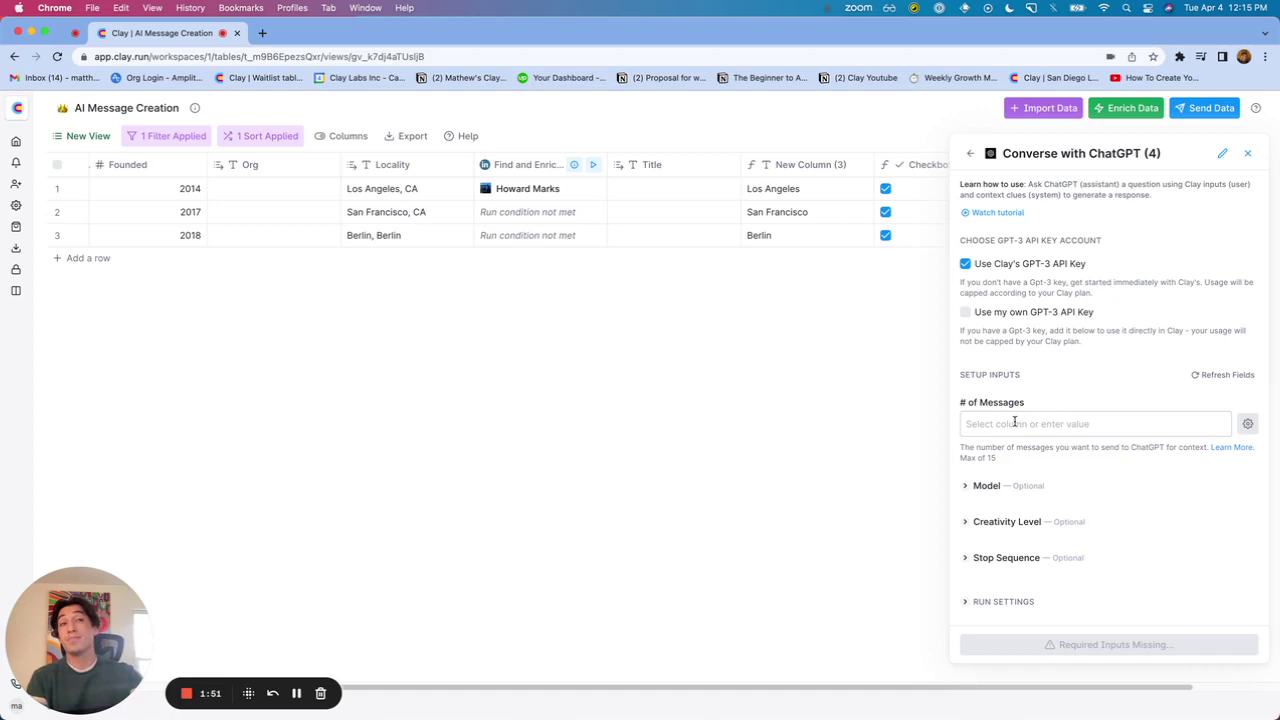
pyautogui.click(1014, 423)
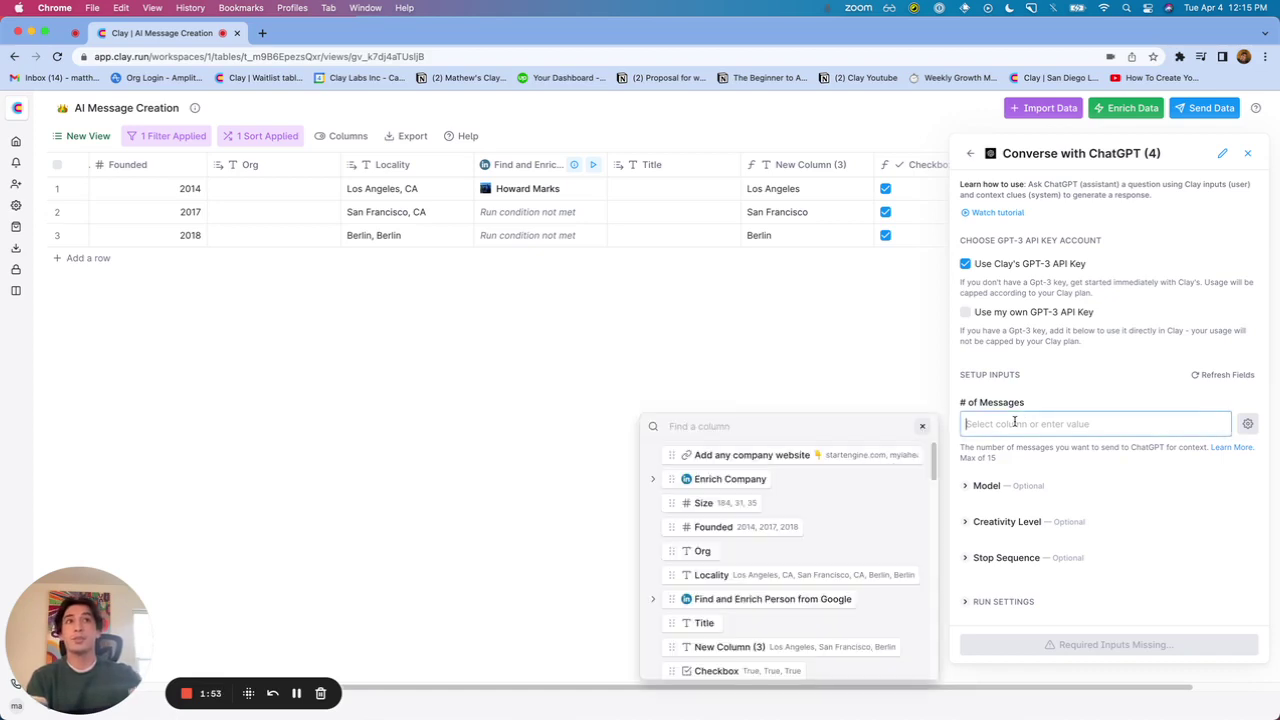
pyautogui.write('3')
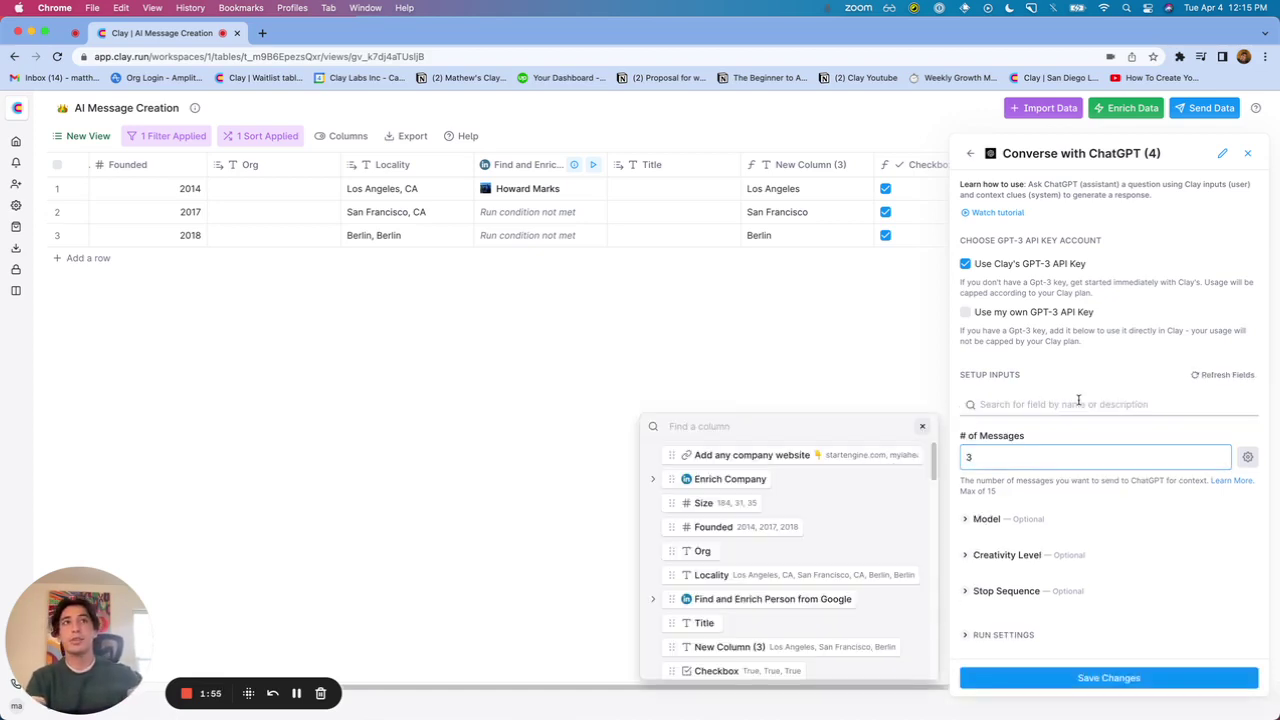
pyautogui.scroll(-2, 1078, 448)
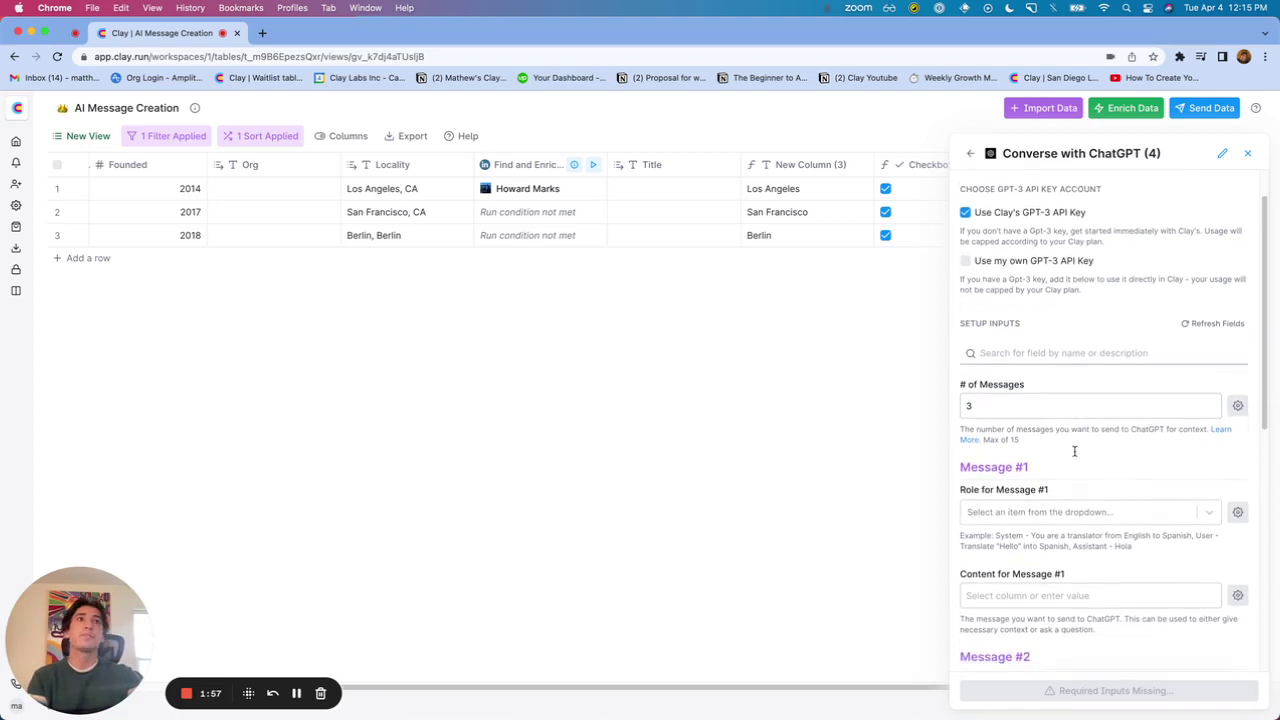
pyautogui.scroll(-1, 1097, 443)
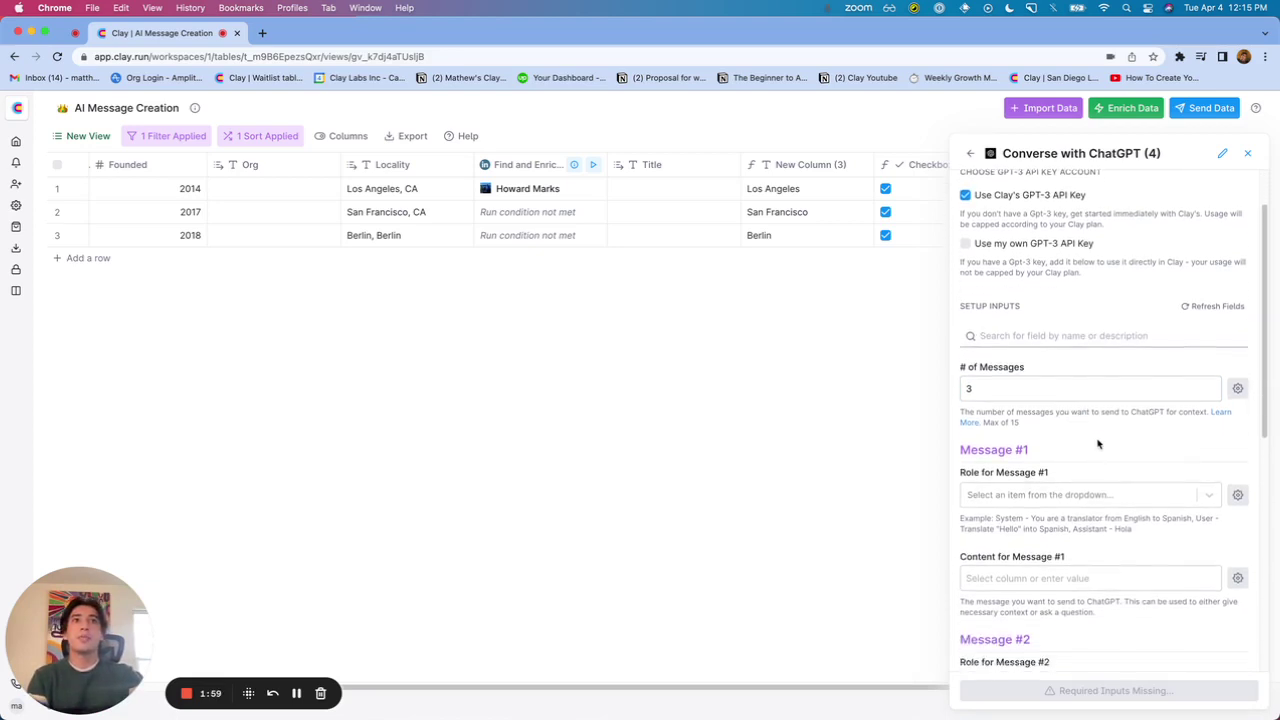
# - Review the empty role and content fields for Messages #1 to #3
pyautogui.moveTo(968, 450); pyautogui.dragTo(1066, 557)
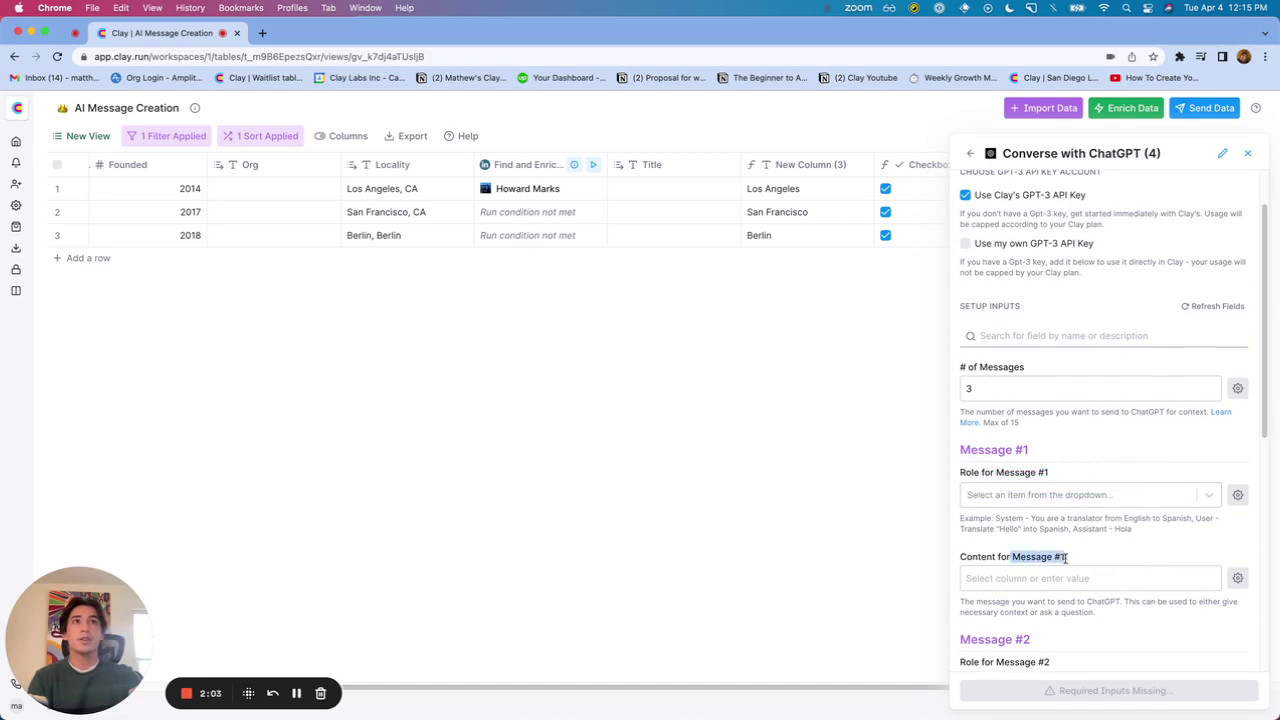
pyautogui.click(1120, 550)
pyautogui.scroll(-5, 1124, 547)
pyautogui.scroll(-2, 1123, 545)
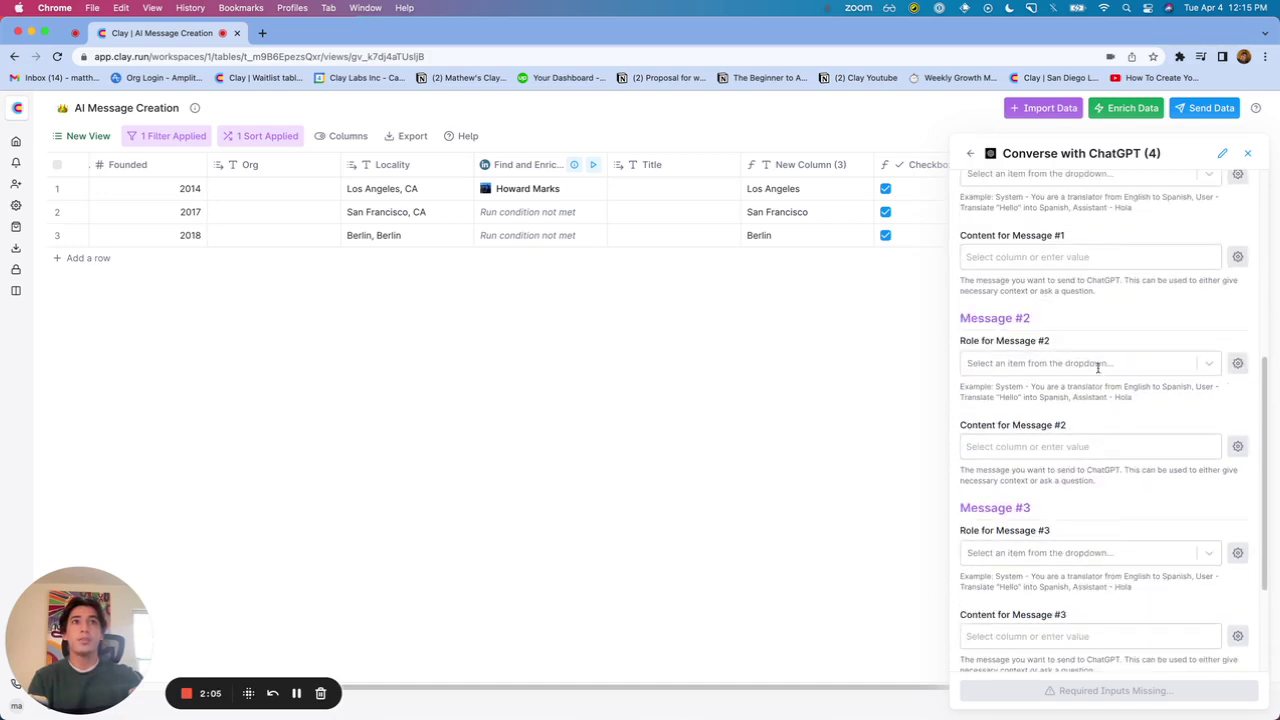
pyautogui.scroll(3, 1060, 310)
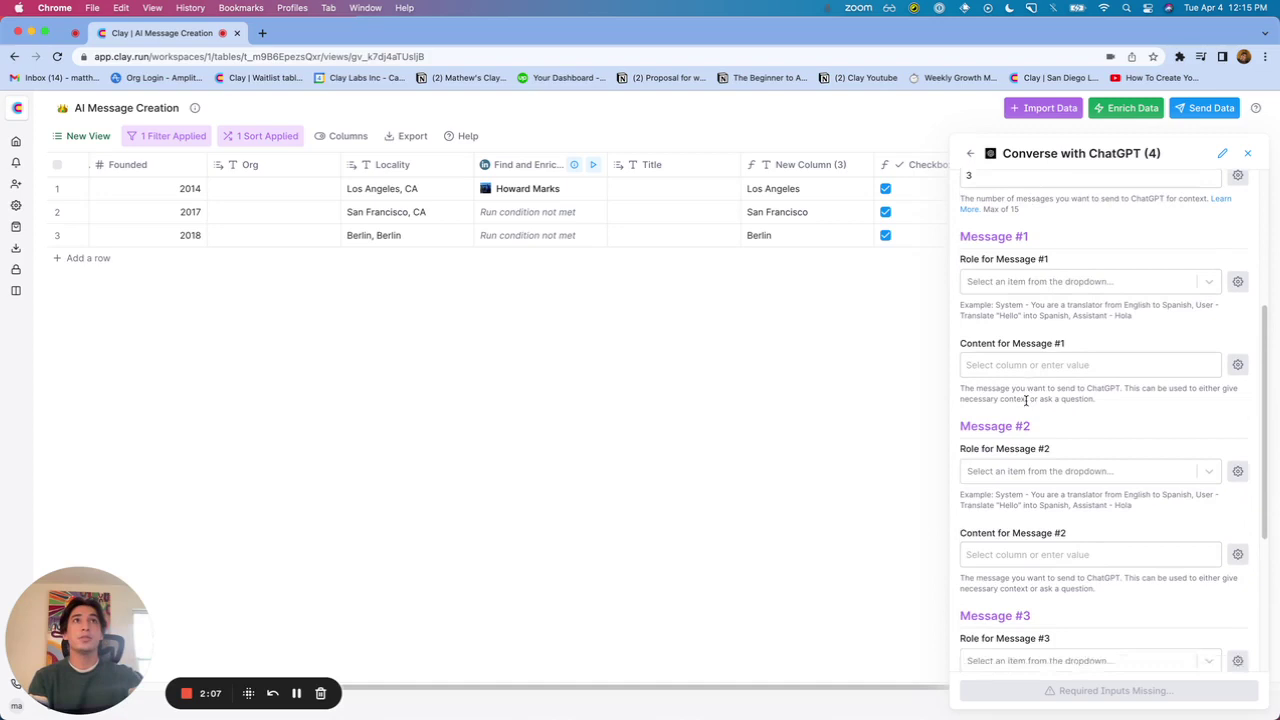
pyautogui.scroll(-2, 1035, 390)
pyautogui.scroll(-1, 1028, 500)
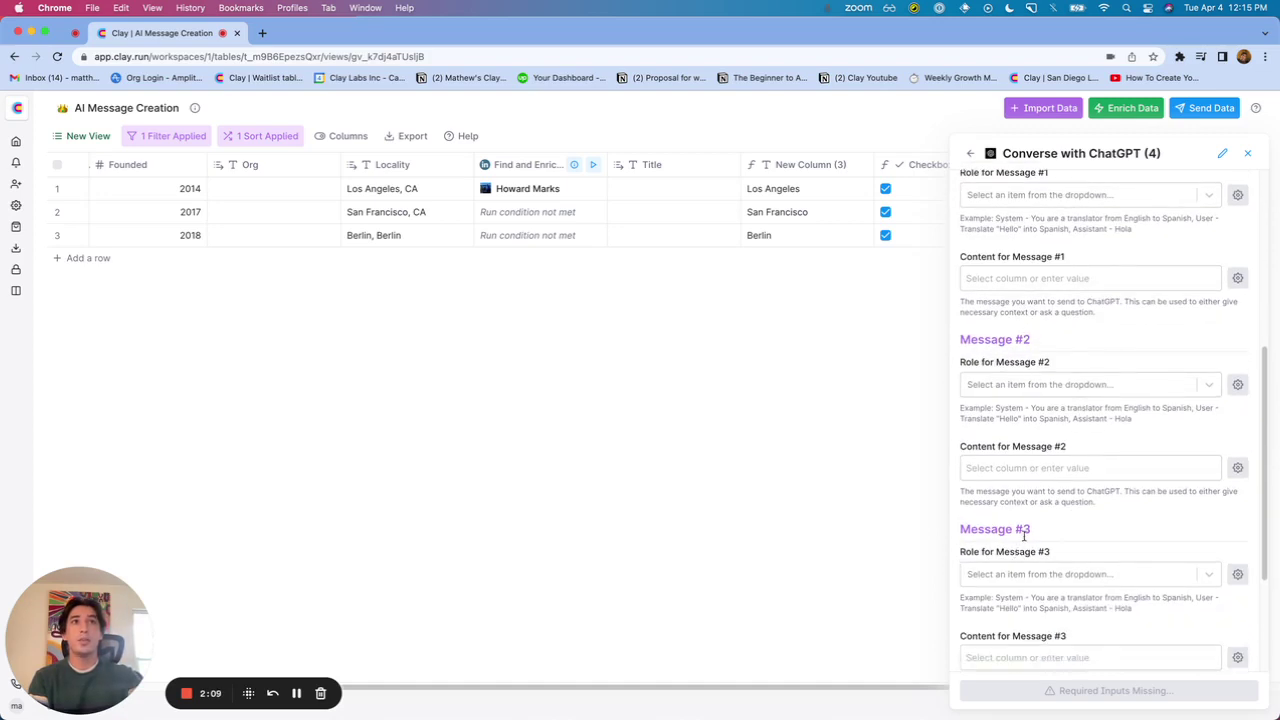
pyautogui.scroll(3, 1029, 454)
# - Give Message #1 the System role: 'Hey you are my assistant, helping me research companies.'
pyautogui.click(1032, 372)
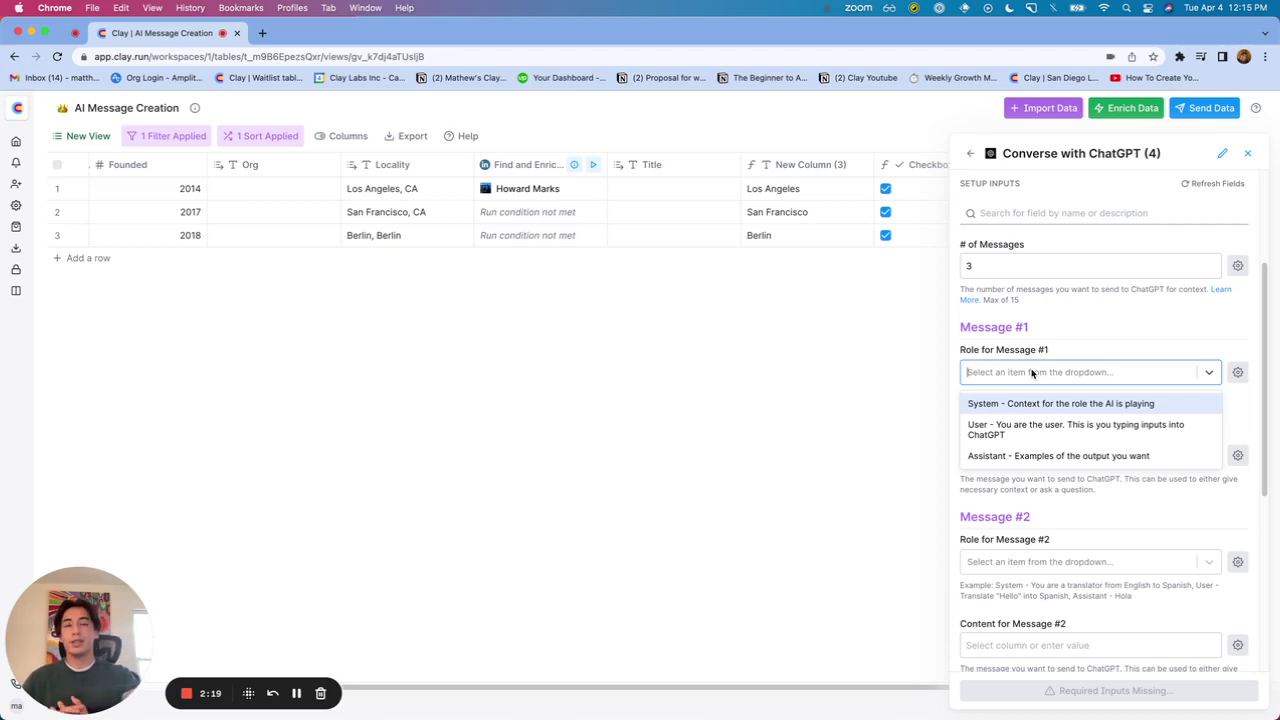
pyautogui.click(1028, 402)
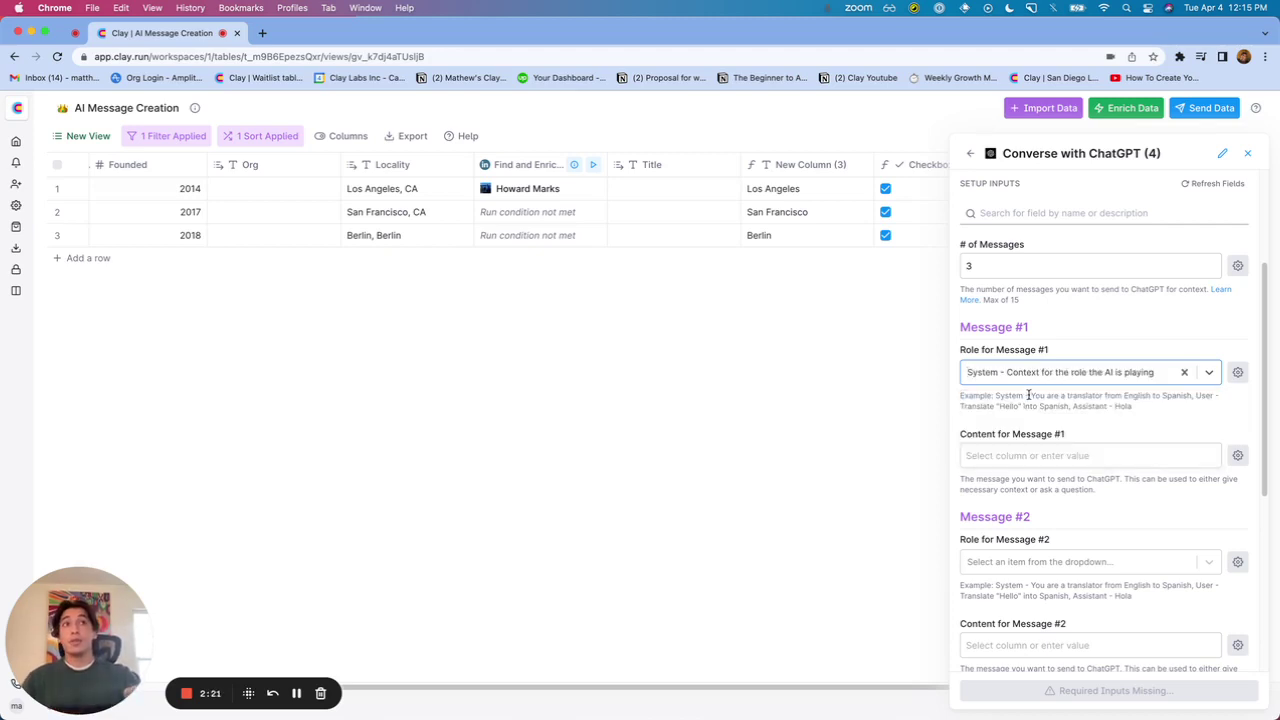
pyautogui.click(1061, 455)
pyautogui.write('H')
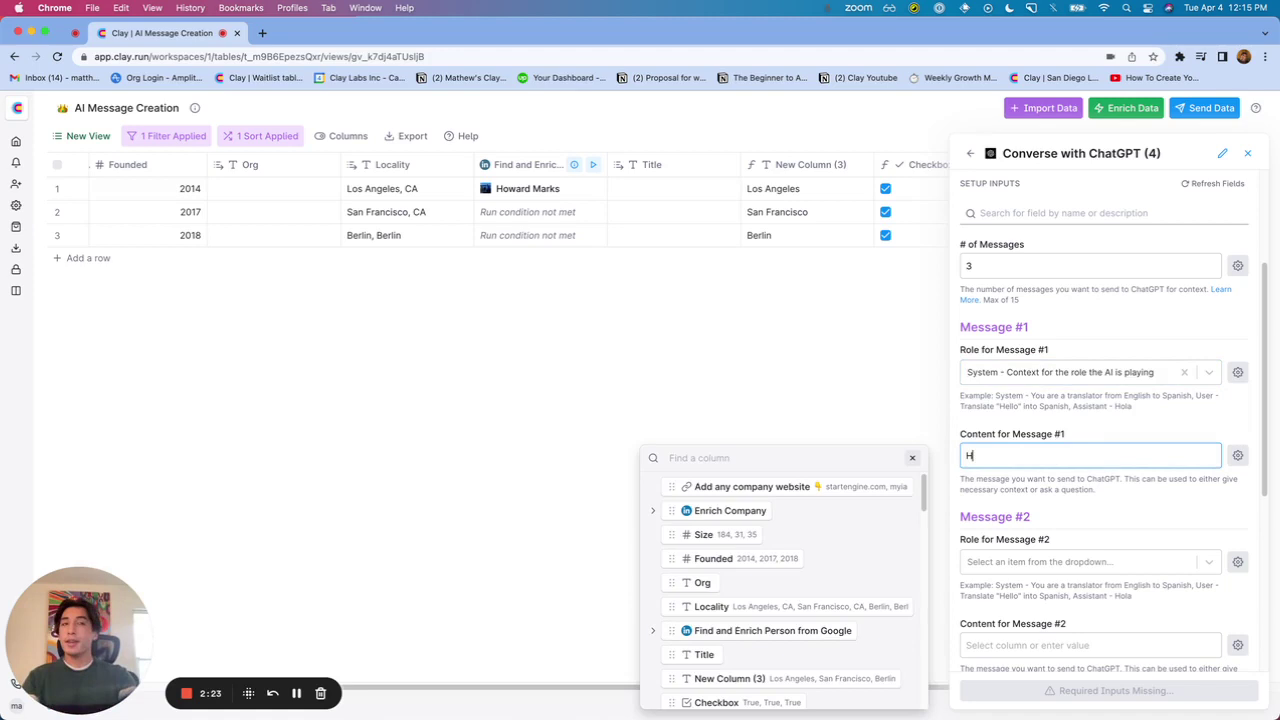
pyautogui.write('ey youre ar')
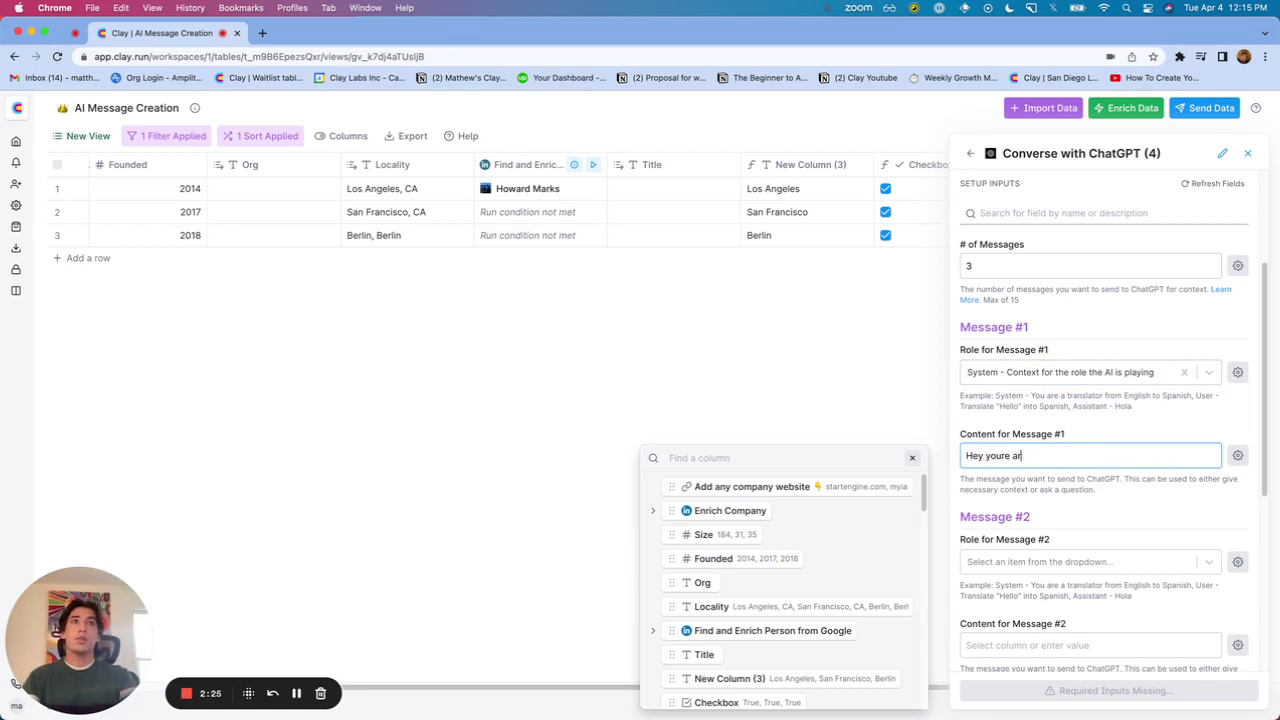
pyautogui.press('BackSpace')
pyautogui.press('BackSpace')
pyautogui.press('BackSpace')
pyautogui.press('BackSpace')
pyautogui.press('BackSpace')
pyautogui.write('are my assistant, h')
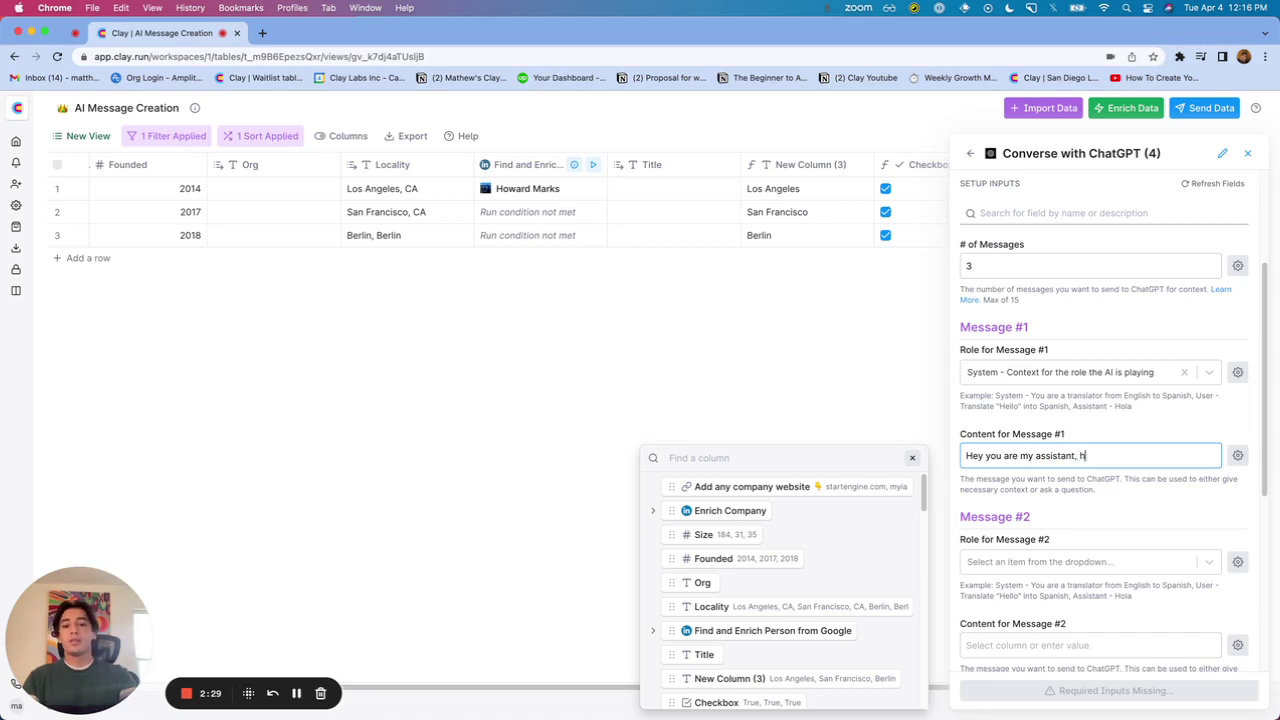
pyautogui.write('elping me resaer')
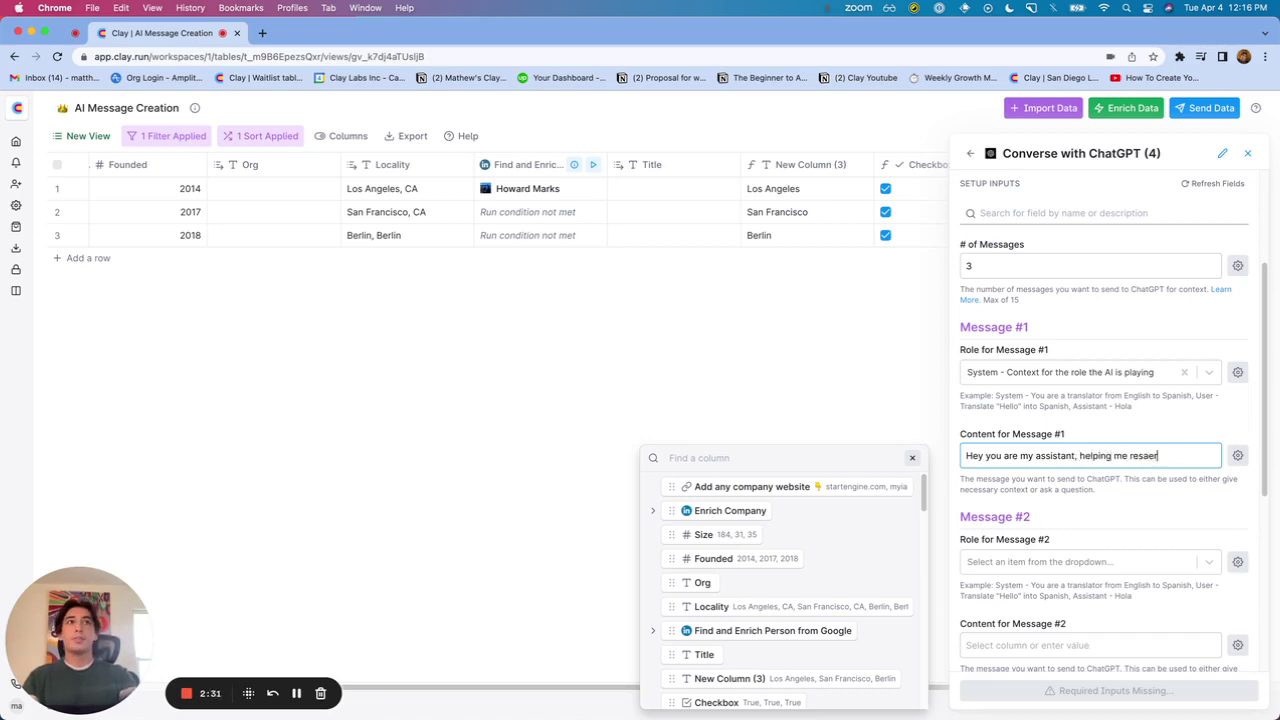
pyautogui.press('BackSpace')
pyautogui.press('BackSpace')
pyautogui.press('BackSpace')
pyautogui.write('each companie')
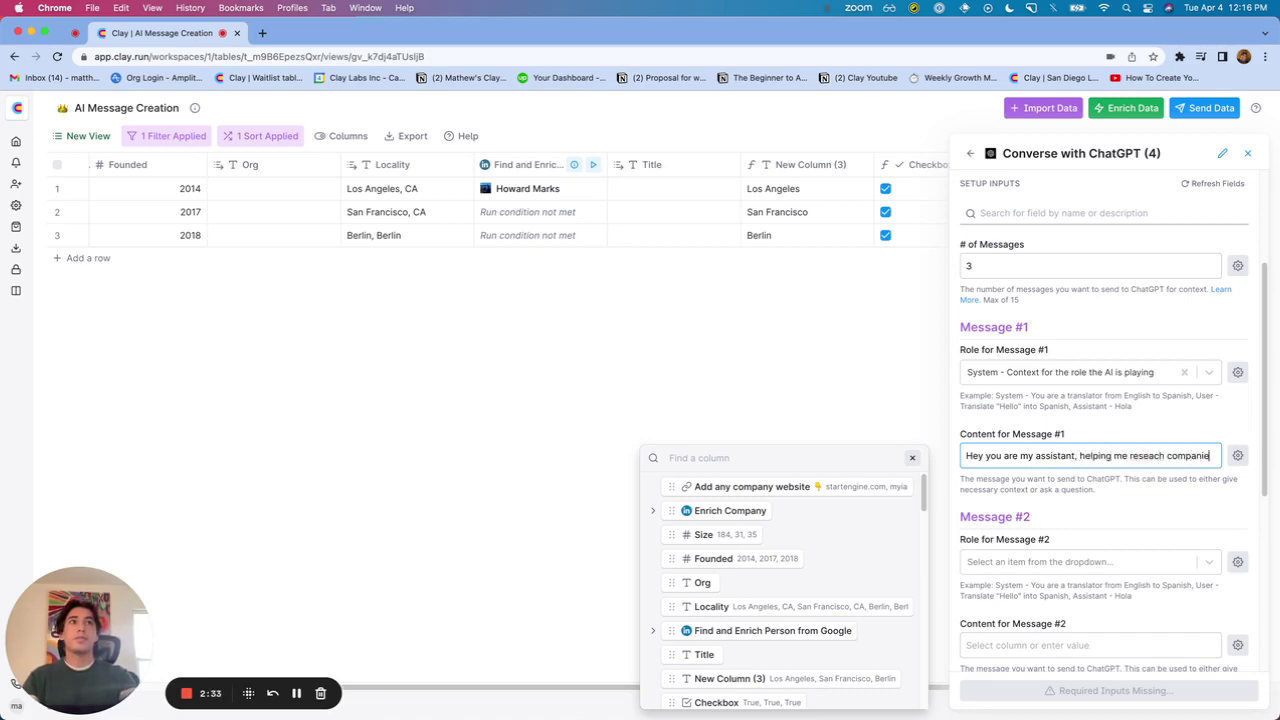
pyautogui.write('s.')
pyautogui.rightClick(1158, 459)
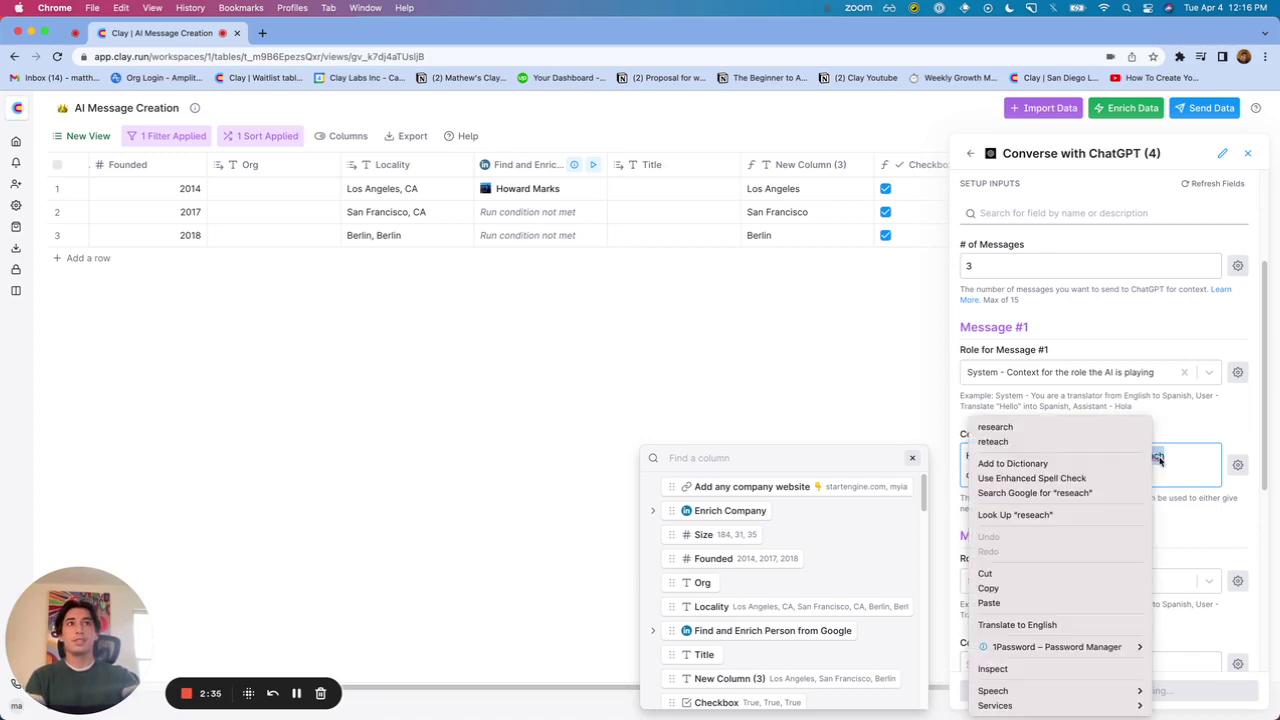
pyautogui.click(1118, 428)
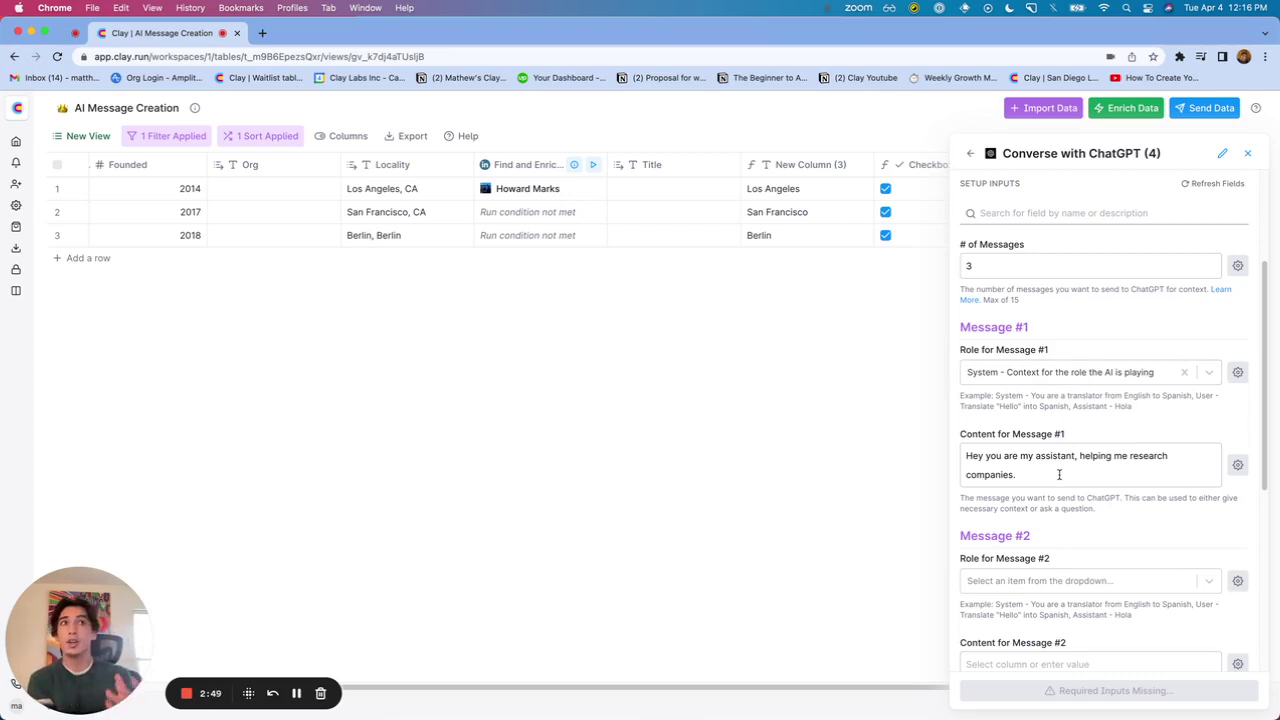
pyautogui.click(1059, 474)
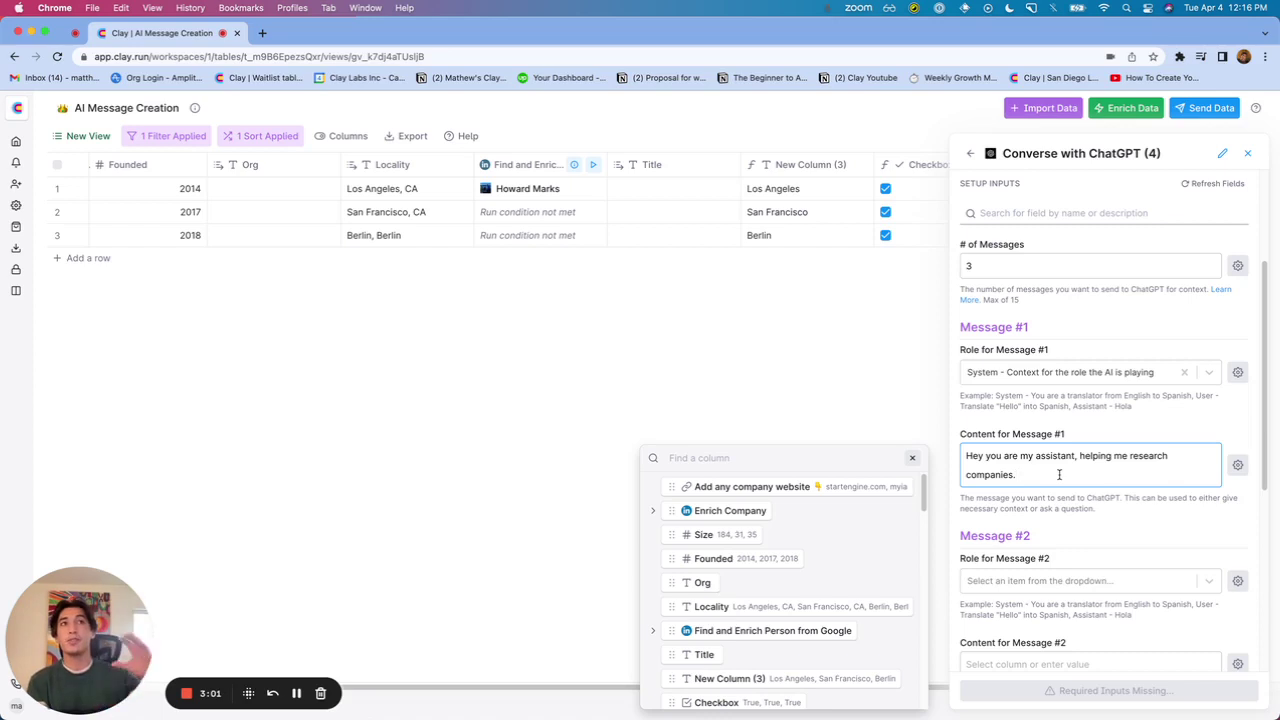
# - Set Message #2's role to User
pyautogui.click(1118, 430)
pyautogui.scroll(-2, 1108, 470)
pyautogui.scroll(-2, 1108, 470)
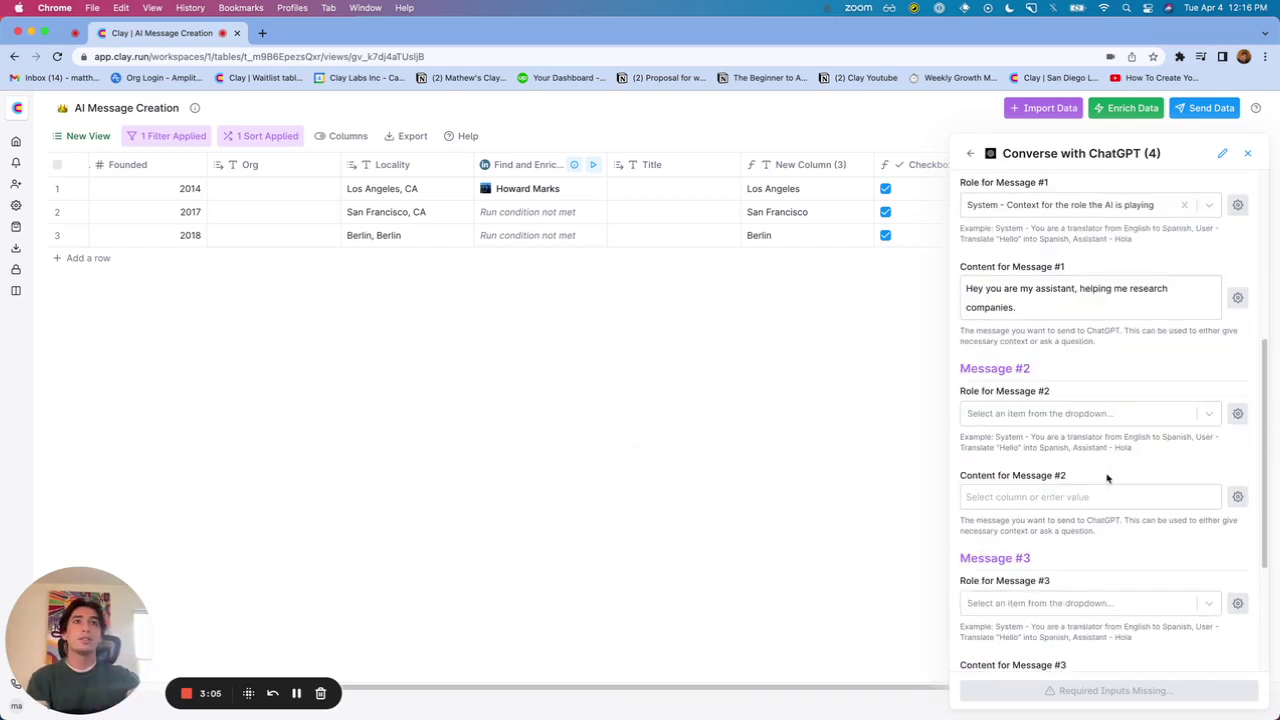
pyautogui.click(1096, 415)
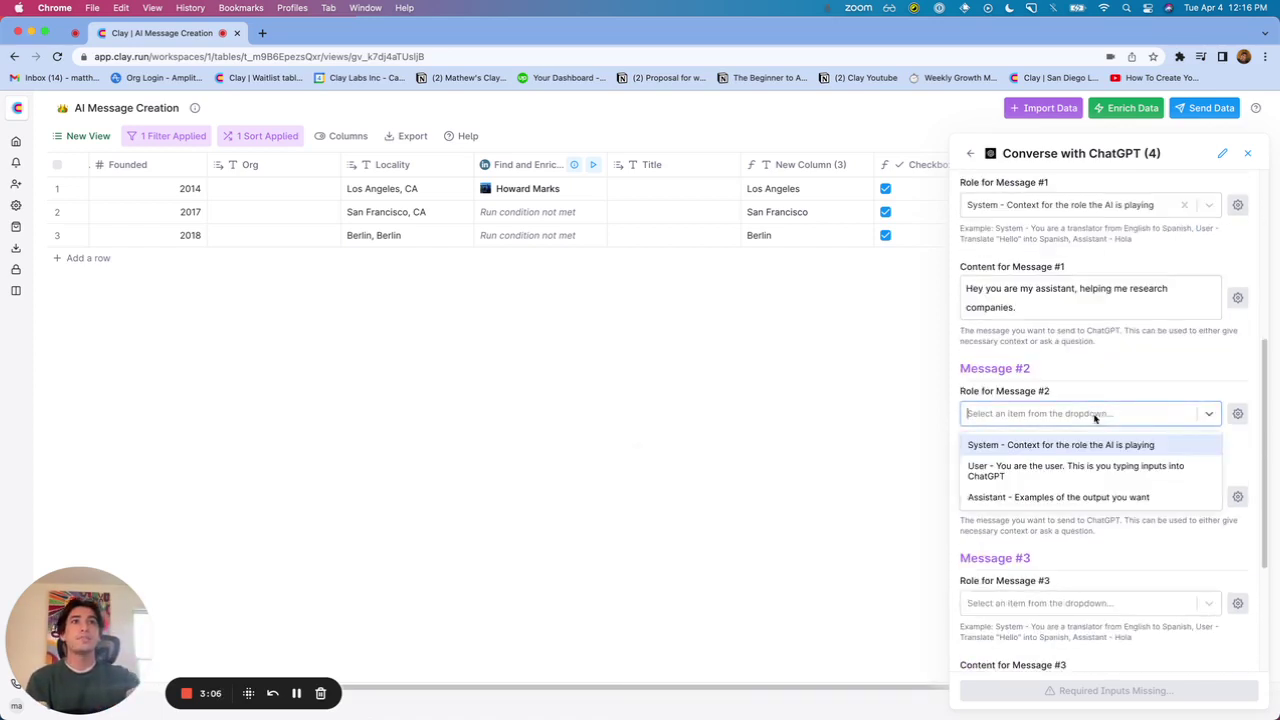
pyautogui.click(1012, 474)
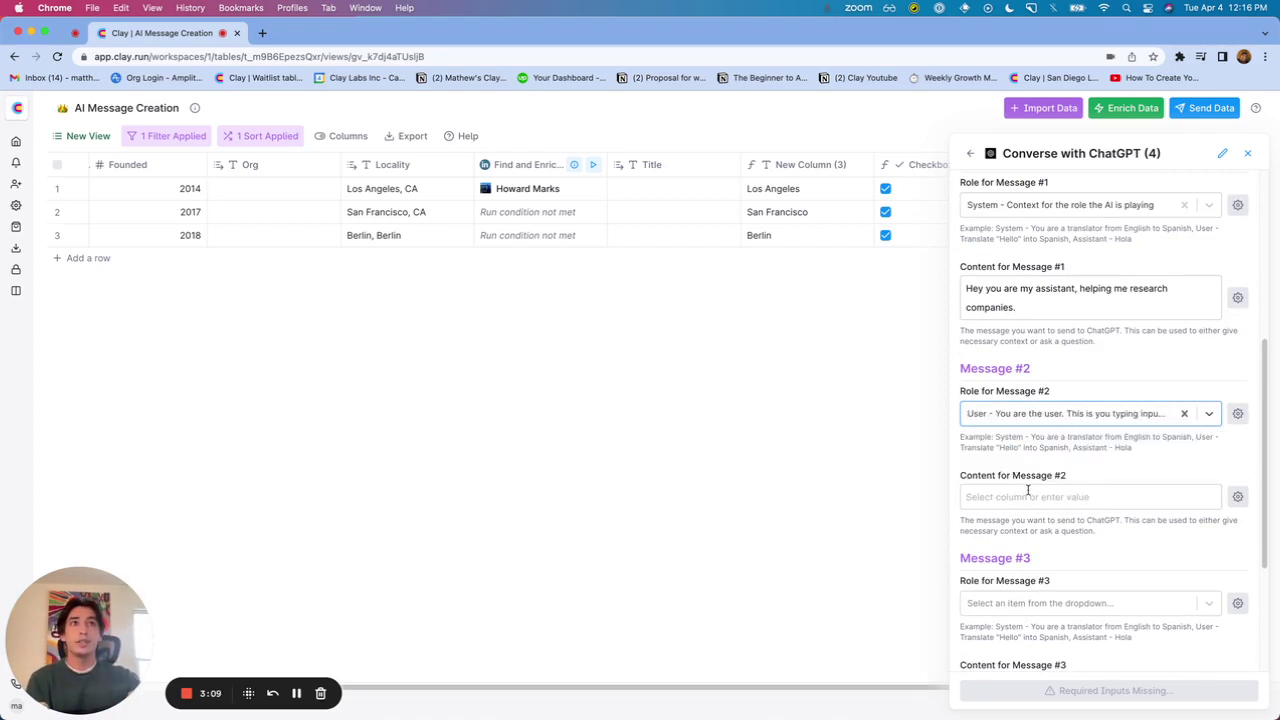
# - Write Message #2: 'Summarize the input I'm about to give you in 8 words or less.'
pyautogui.click(1027, 491)
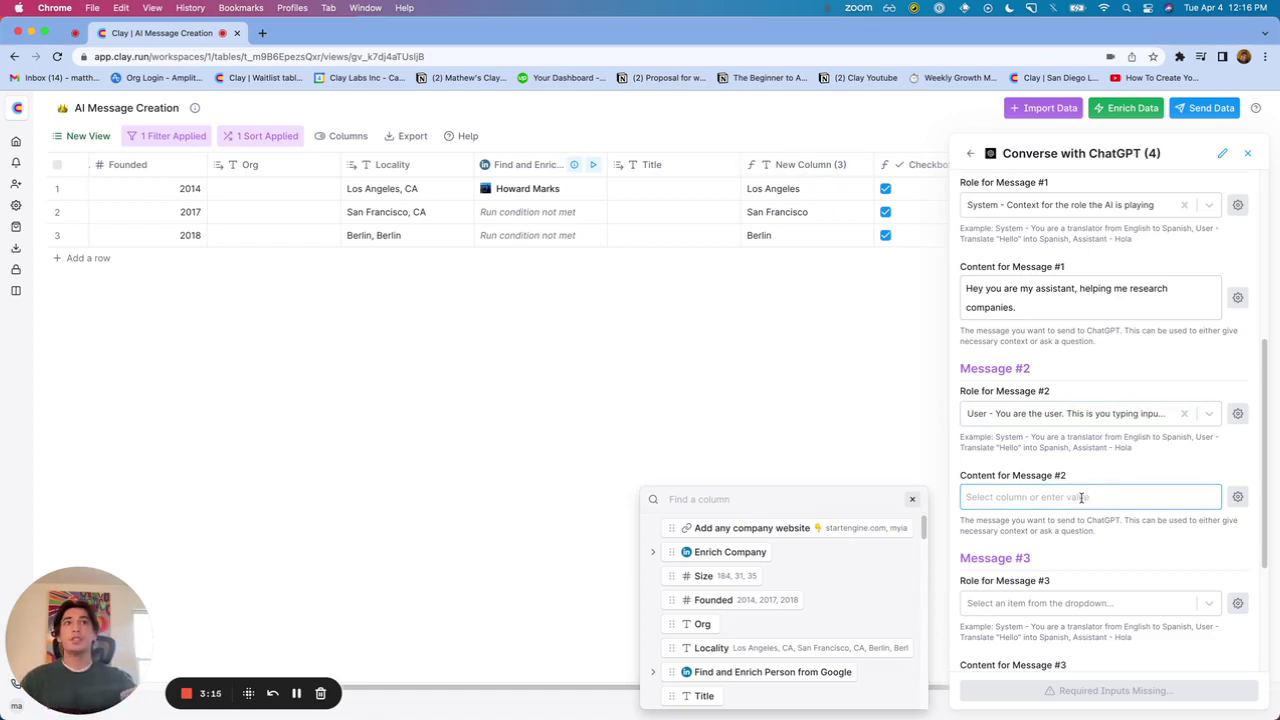
pyautogui.write('Summar')
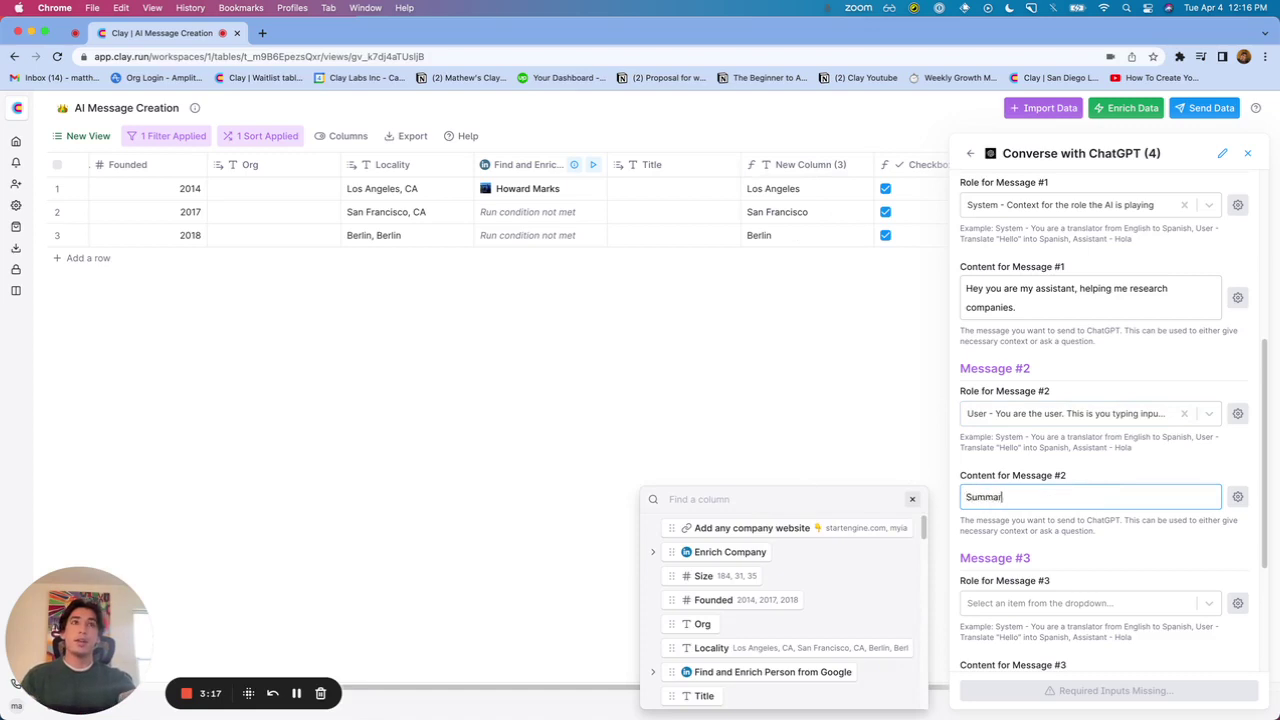
pyautogui.write('ize the company desc')
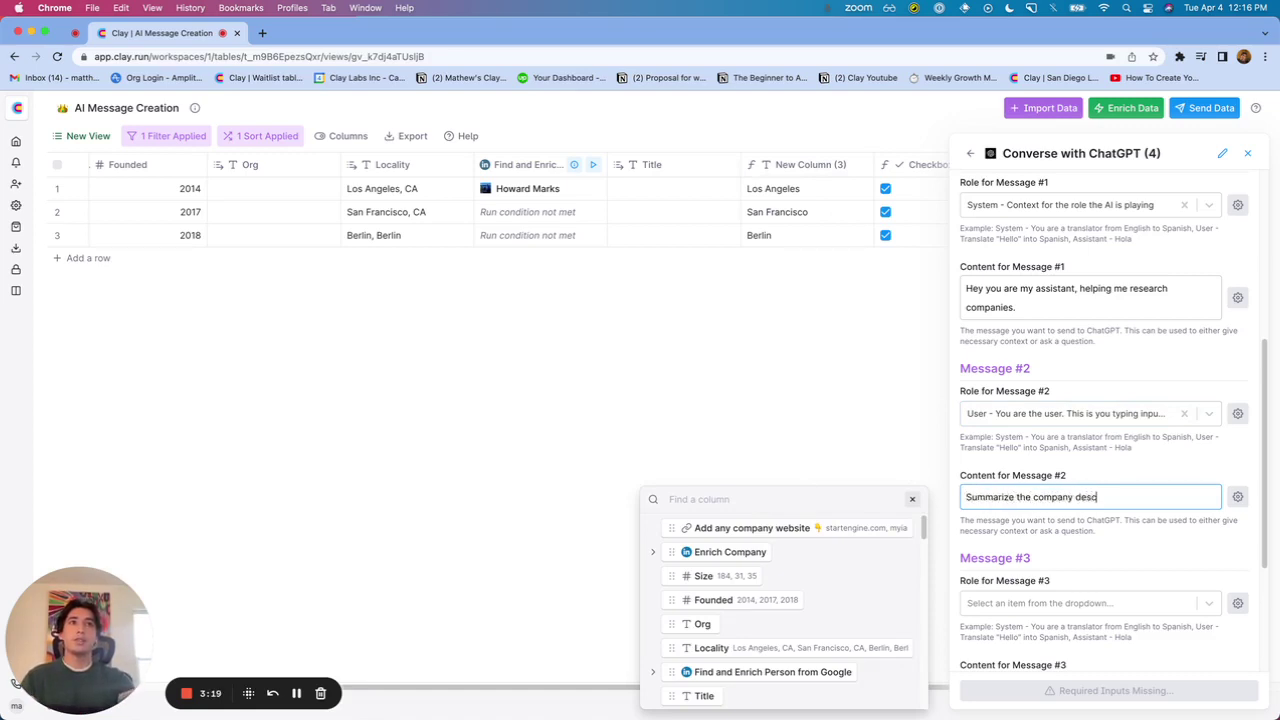
pyautogui.write('ription.')
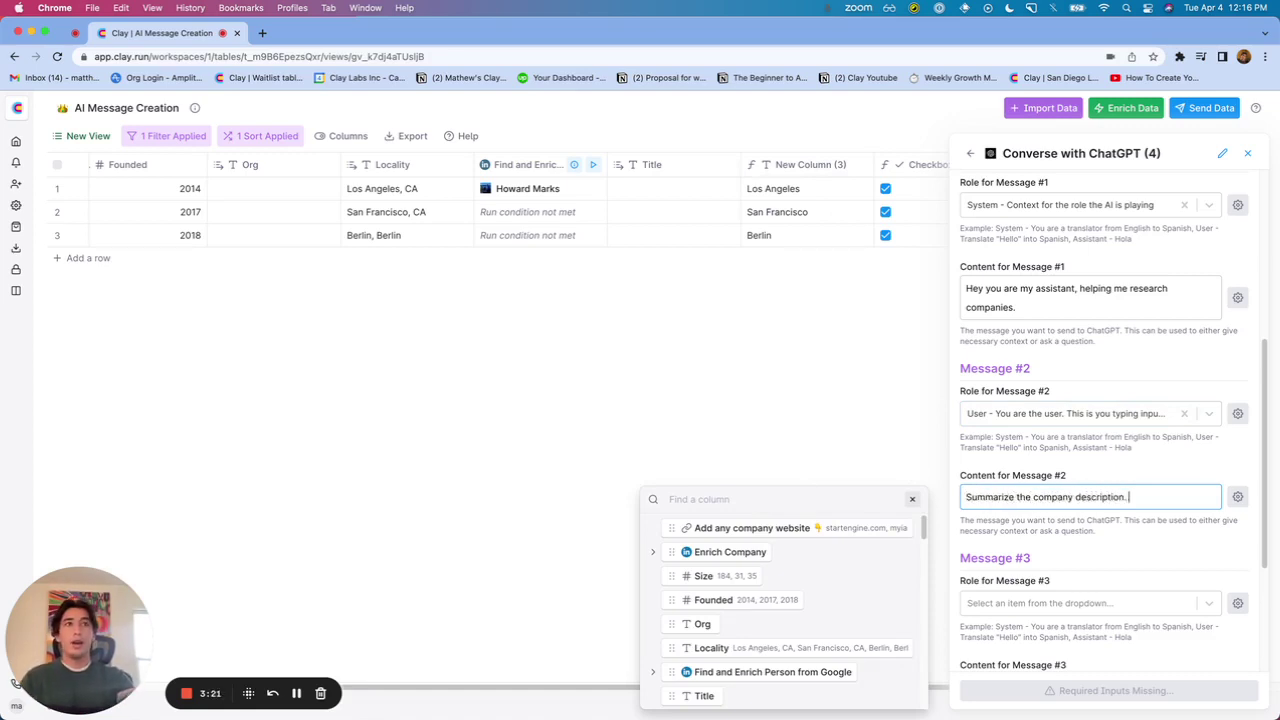
pyautogui.press('BackSpace')
pyautogui.press('BackSpace')
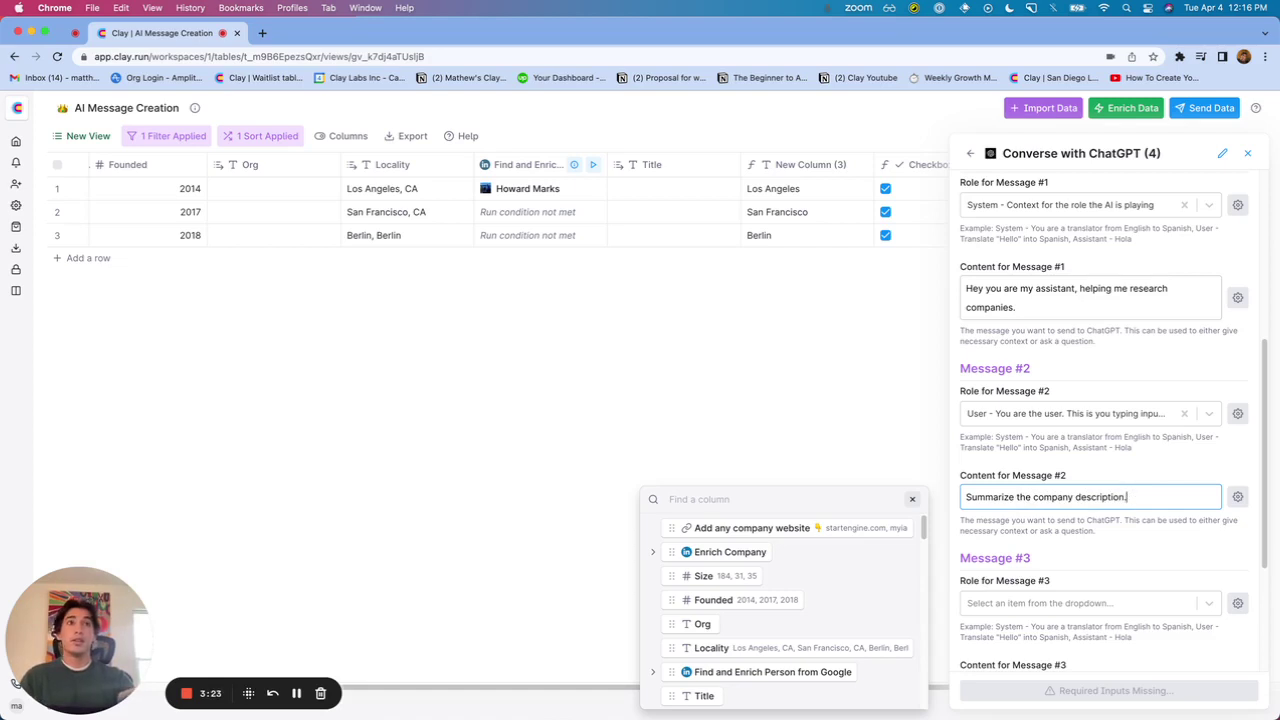
pyautogui.hotkey('ctrl', 'a')
pyautogui.write('Summar')
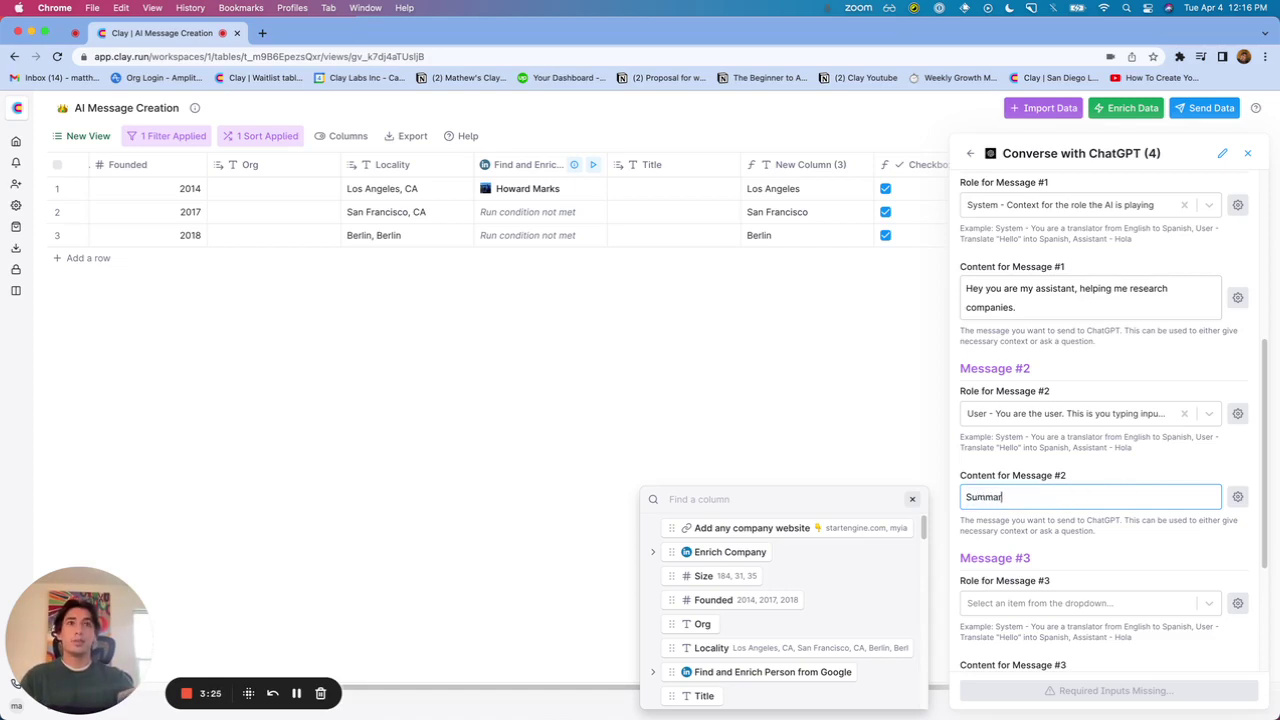
pyautogui.write("ize the input I'm about to give you")
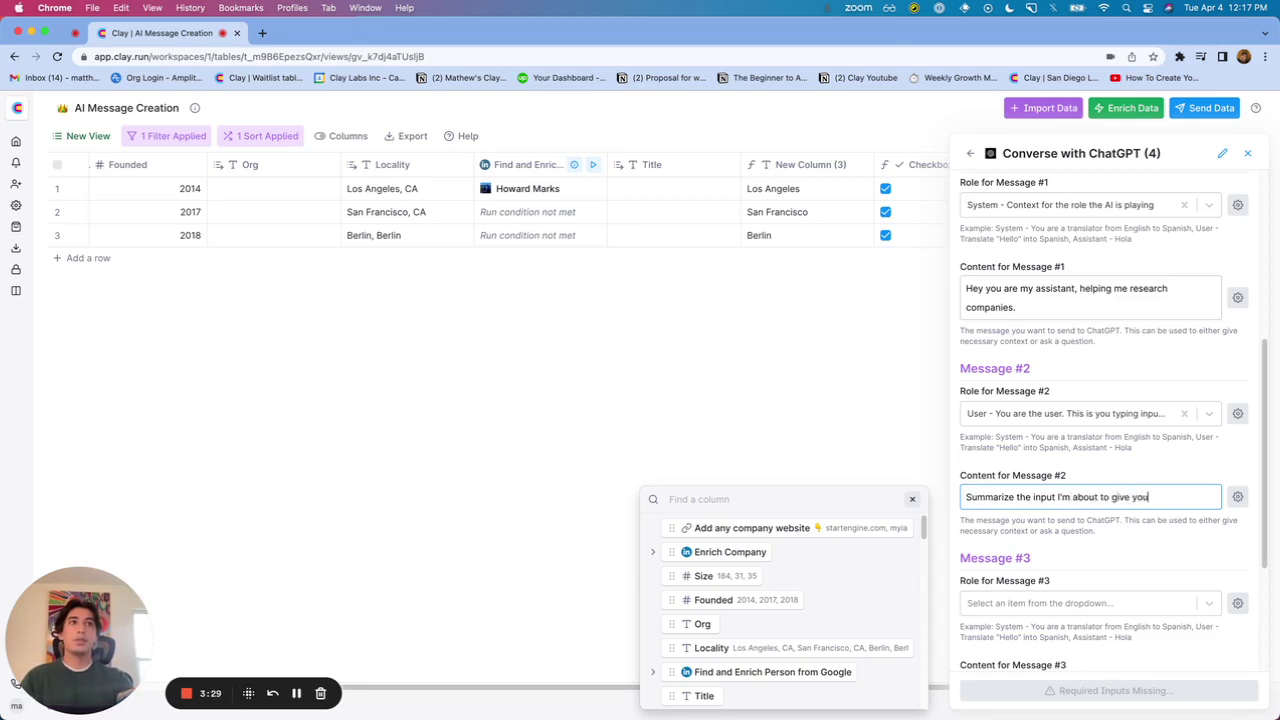
pyautogui.write(' in 8 words or less')
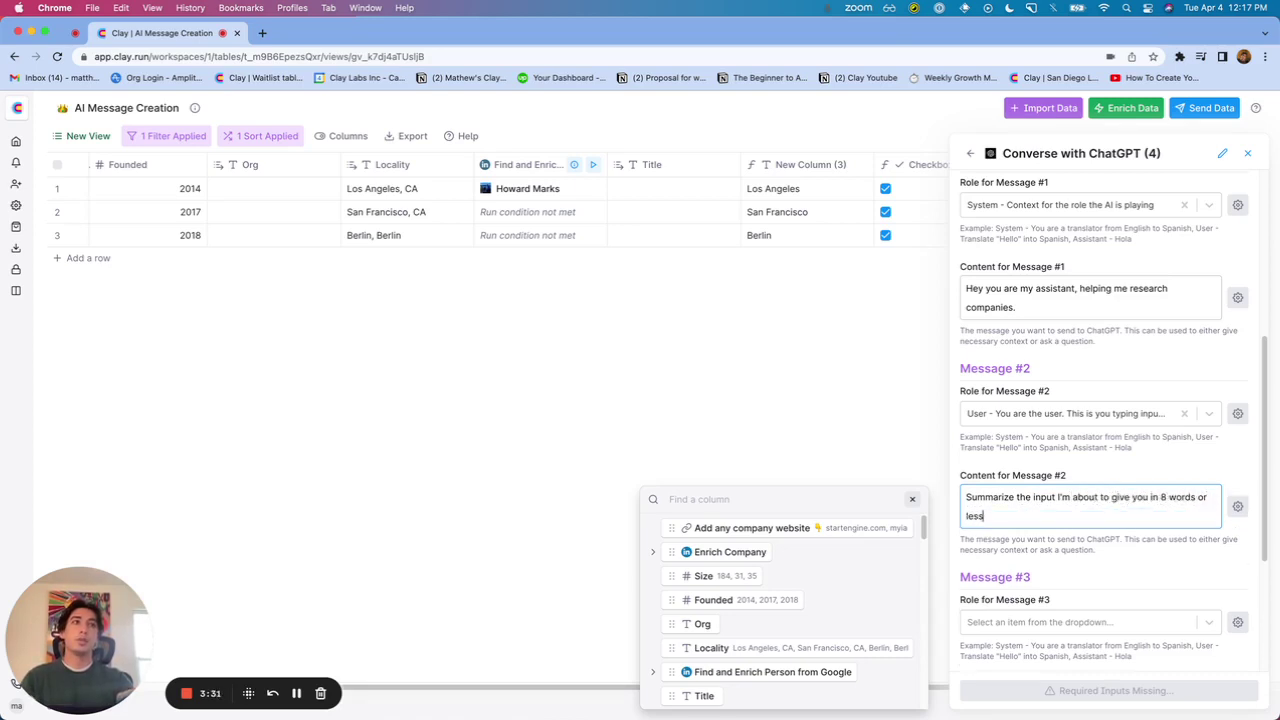
pyautogui.write(". Here's")
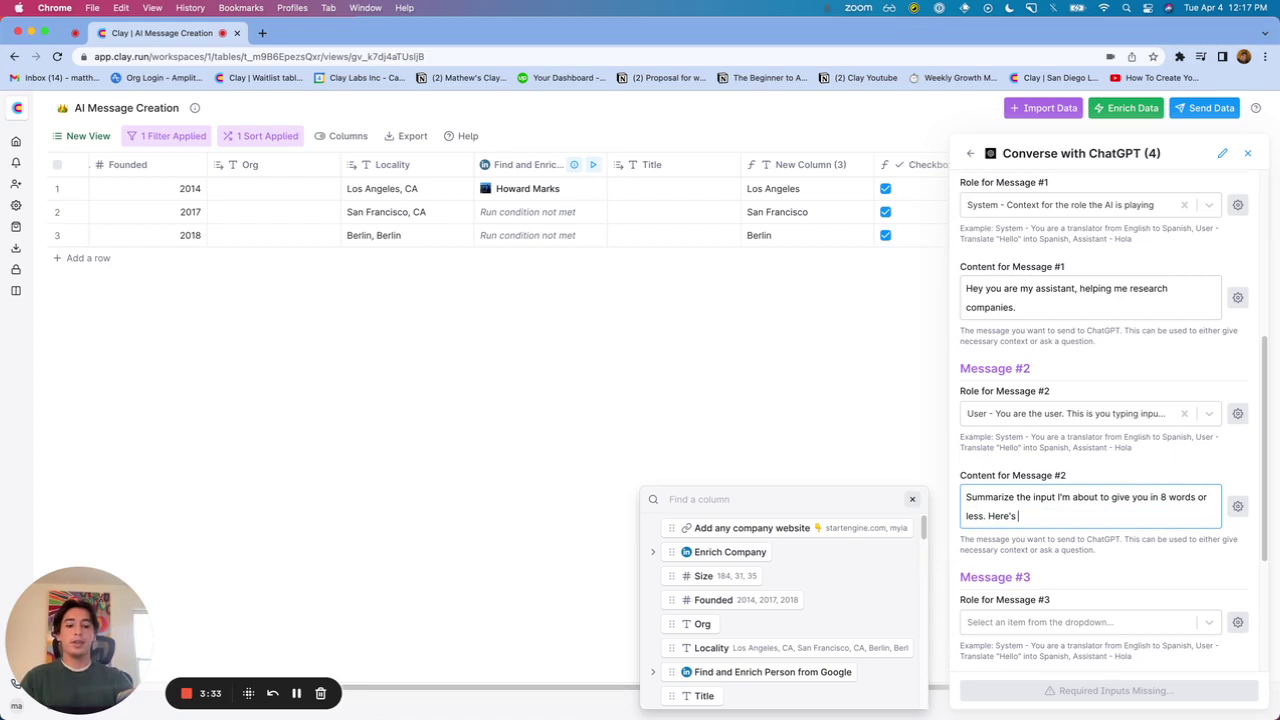
pyautogui.write(' the input:')
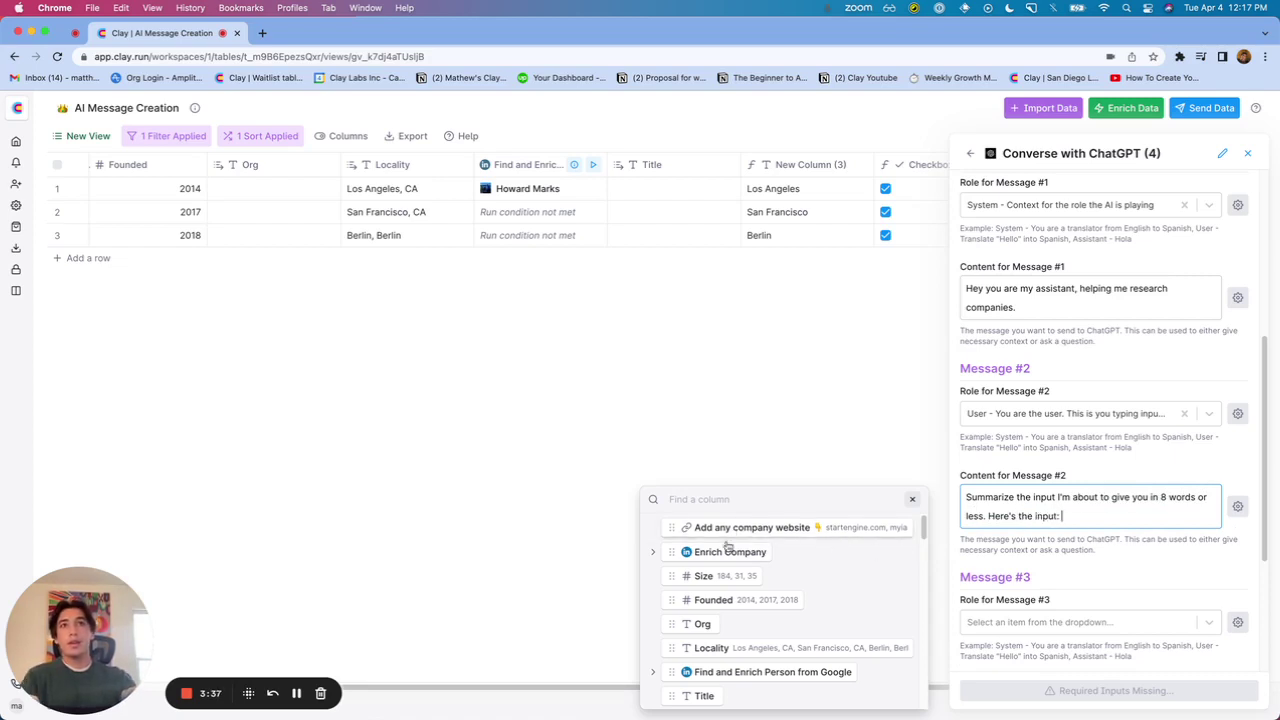
# - Insert the Enrich Company description column at the end of Message #2's prompt
pyautogui.click(728, 552)
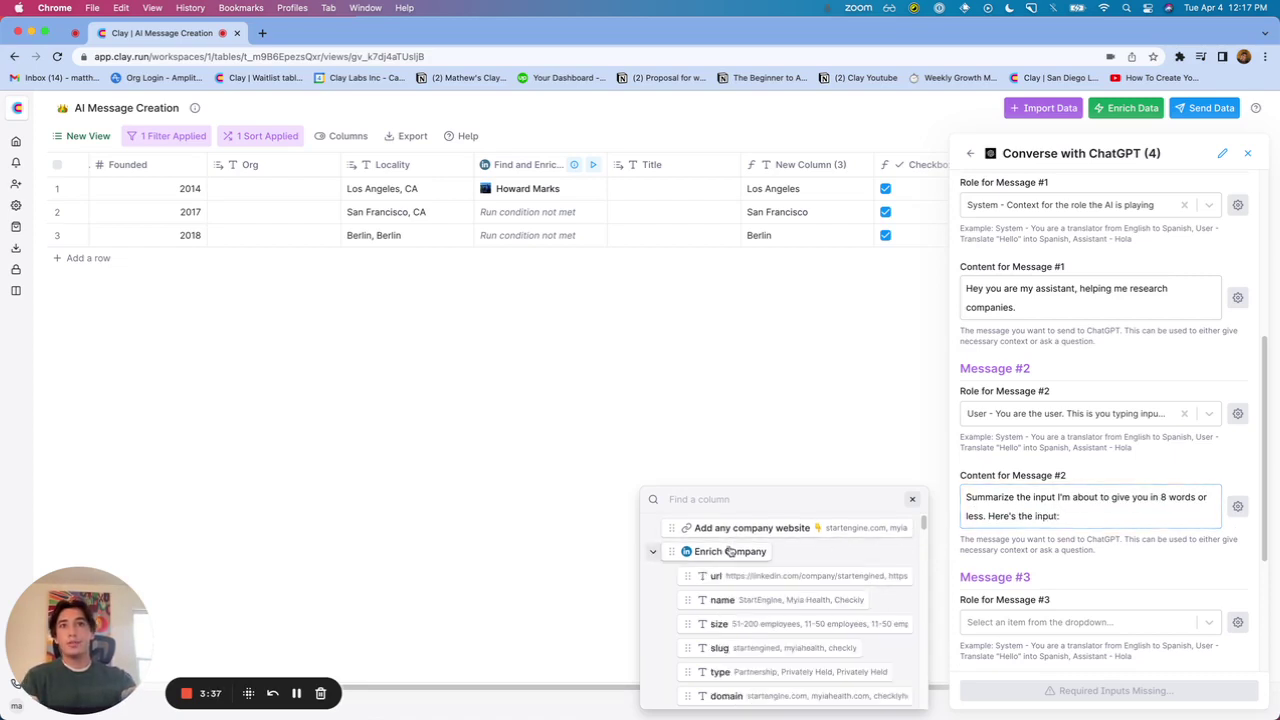
pyautogui.scroll(-5, 755, 612)
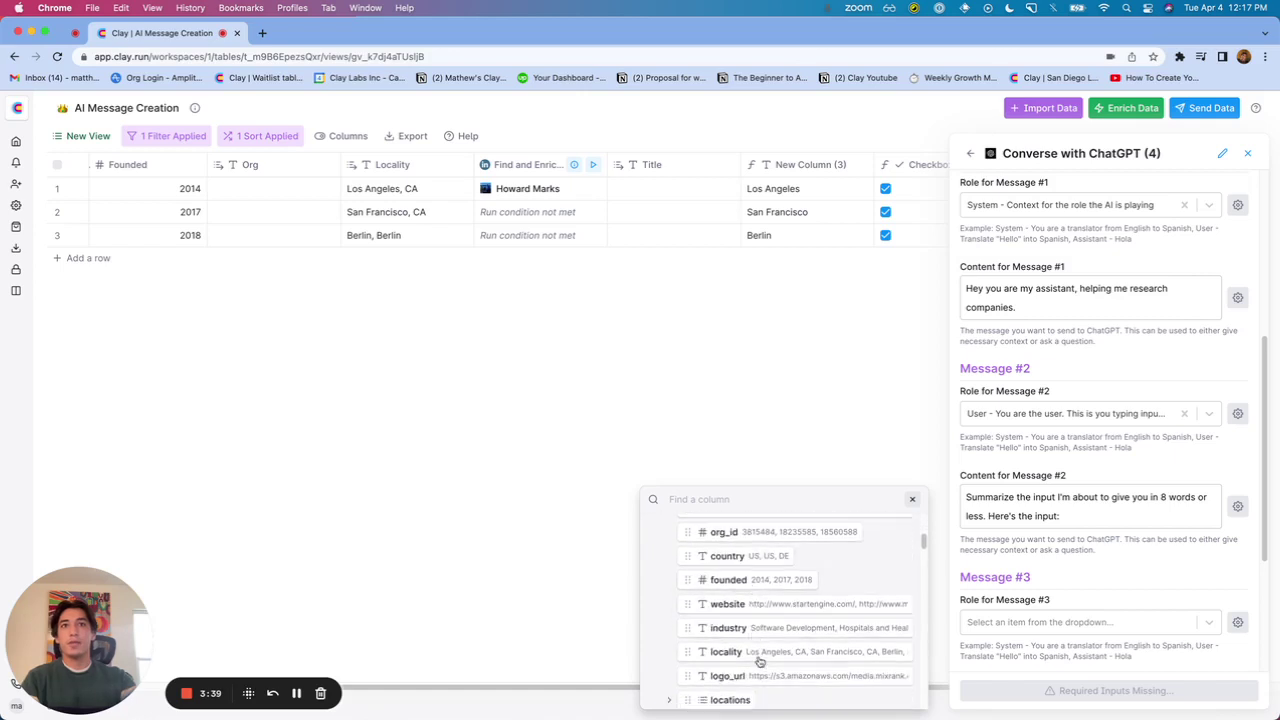
pyautogui.scroll(-3, 758, 663)
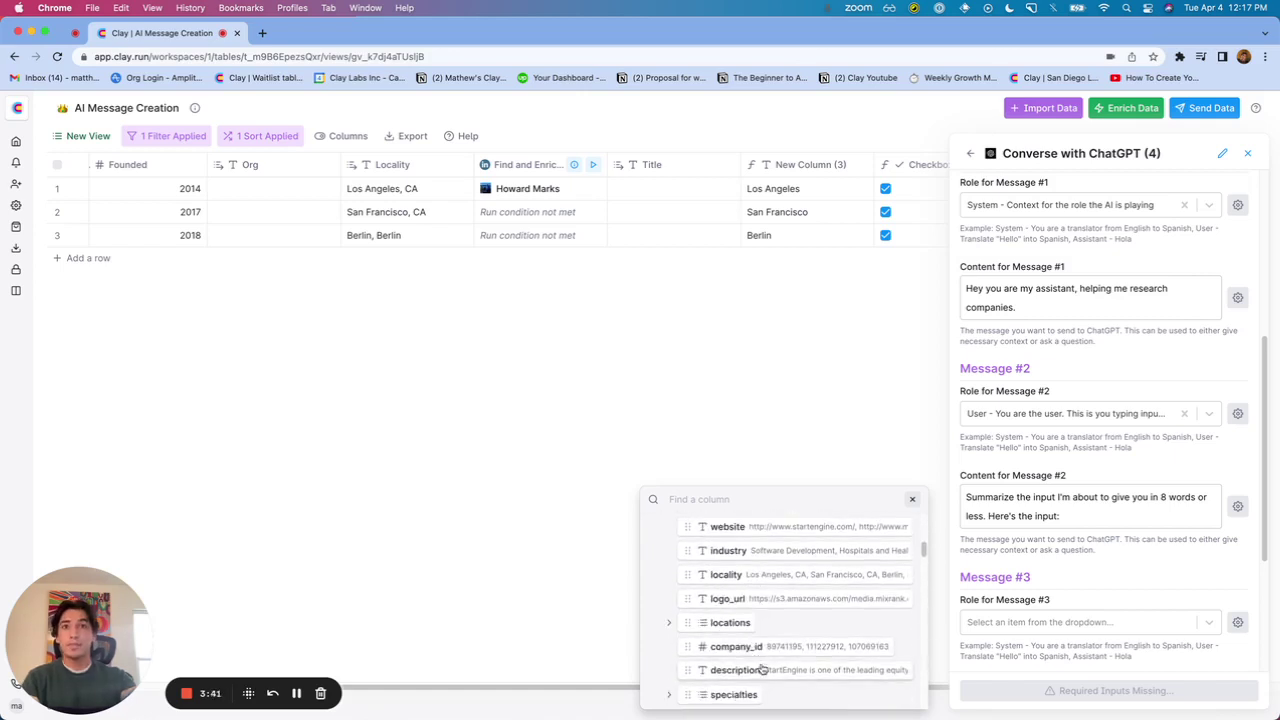
pyautogui.moveTo(1168, 572); pyautogui.dragTo(1141, 553)
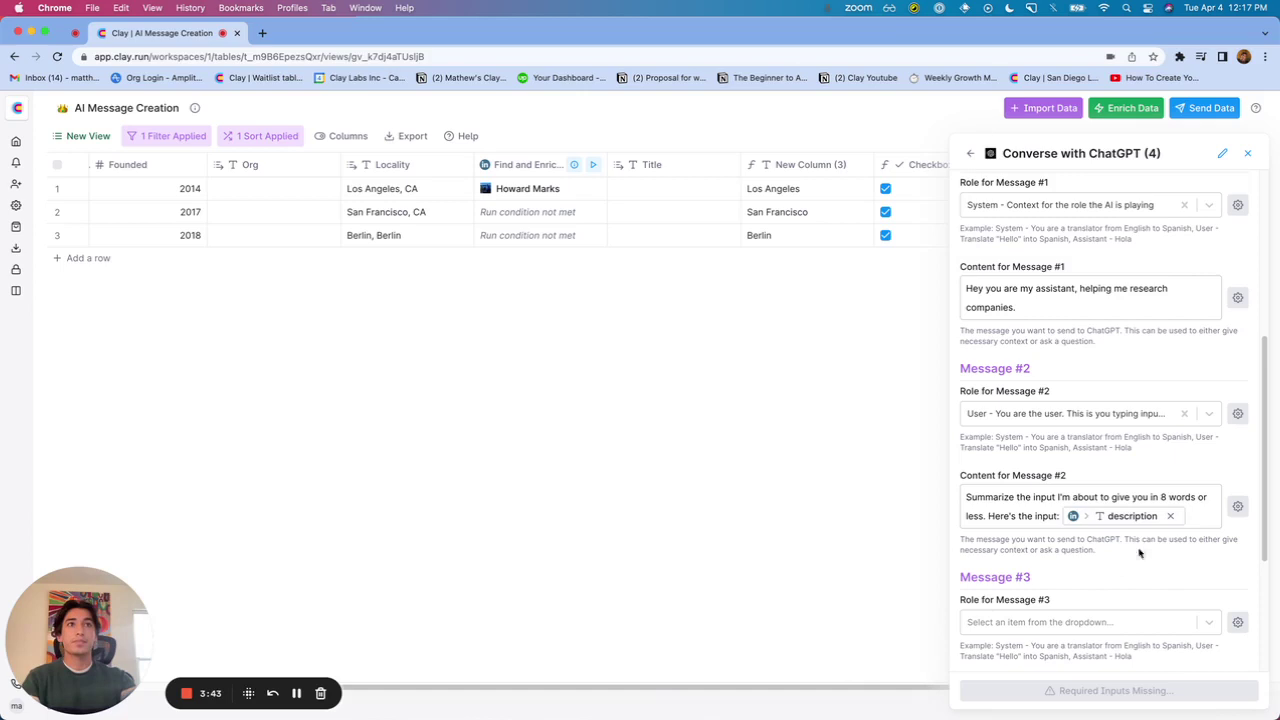
pyautogui.click(1212, 518)
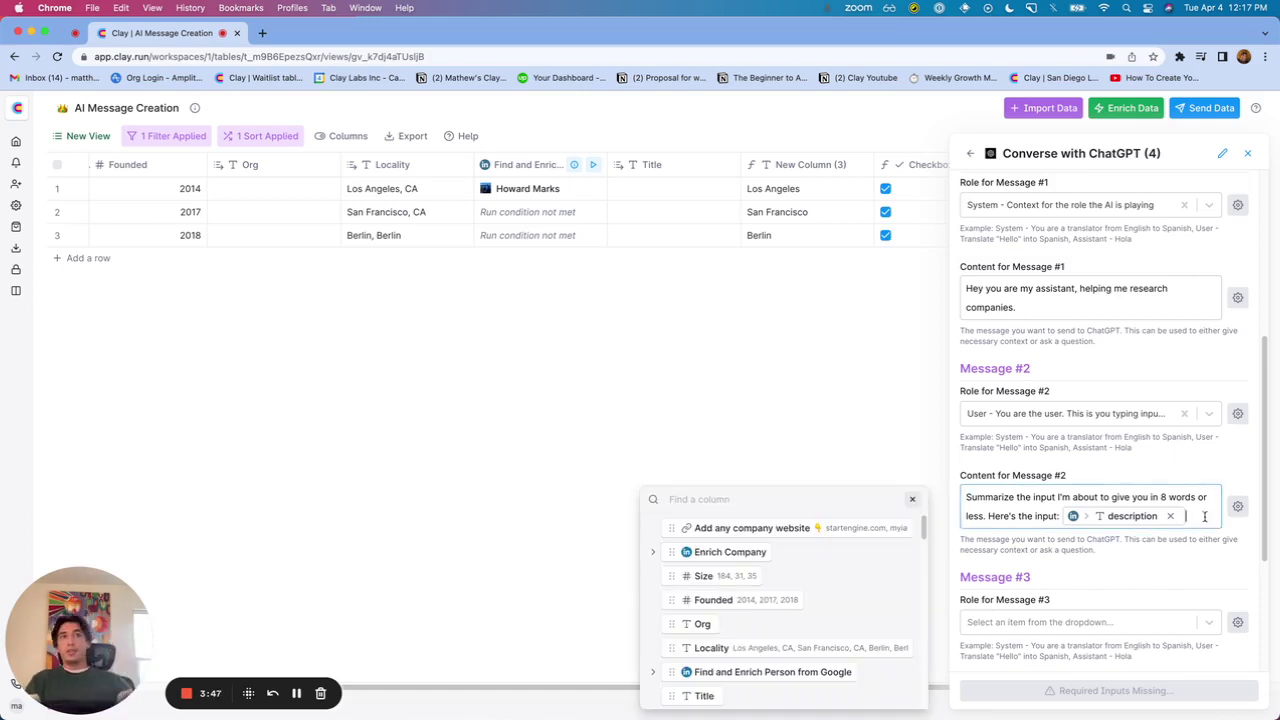
pyautogui.moveTo(1203, 510); pyautogui.dragTo(993, 503)
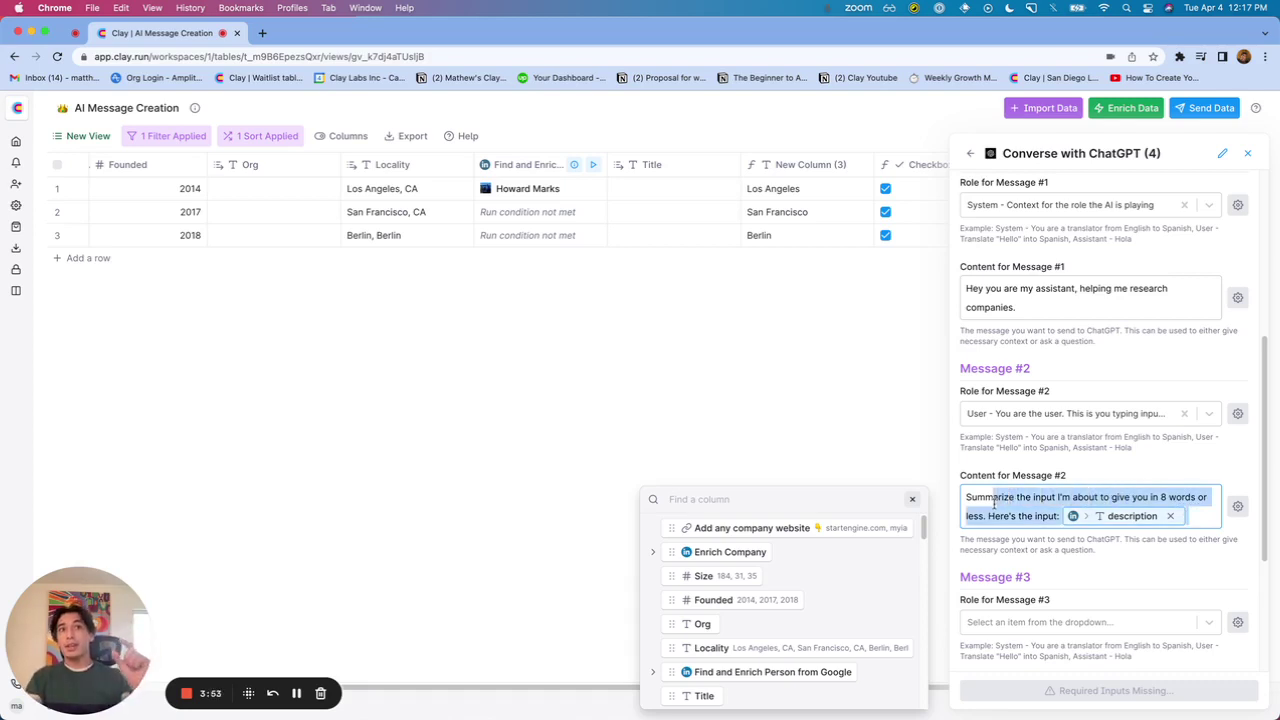
pyautogui.click(993, 503)
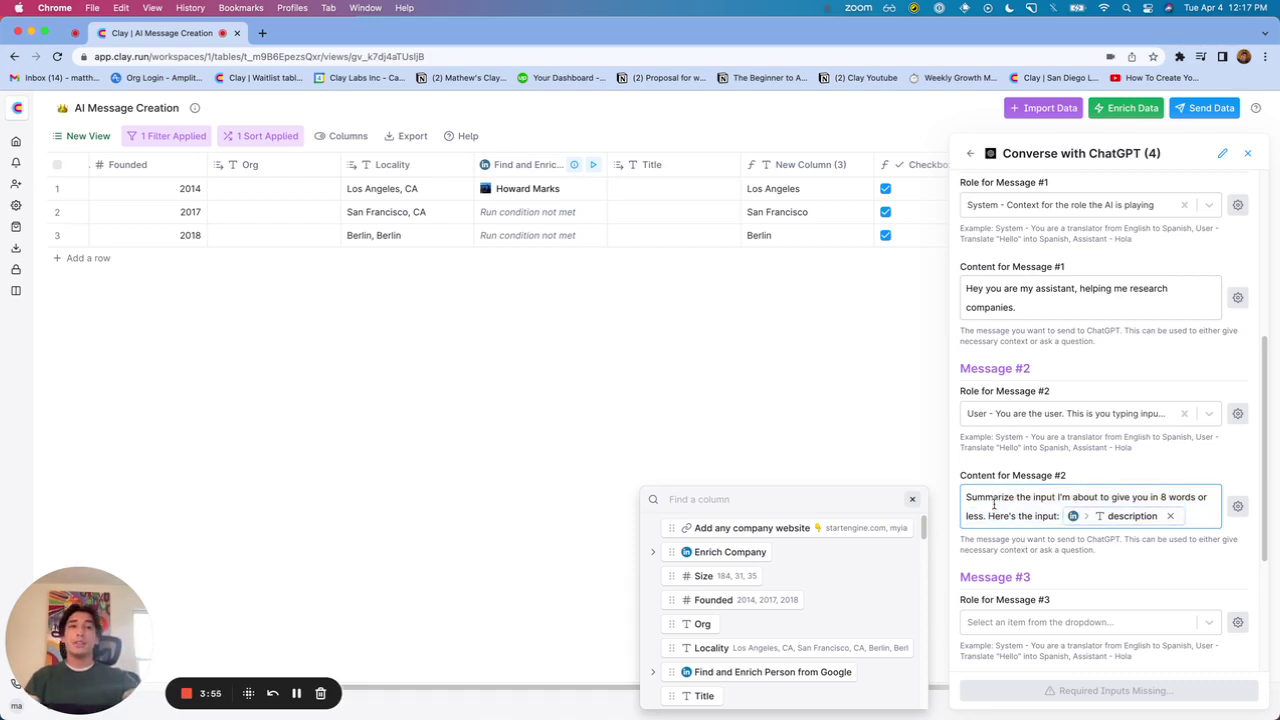
# - Set Message #3's role to Assistant and place the cursor in its content field
pyautogui.click(912, 499)
pyautogui.scroll(-1, 1066, 478)
pyautogui.scroll(-1, 1066, 478)
pyautogui.click(1084, 588)
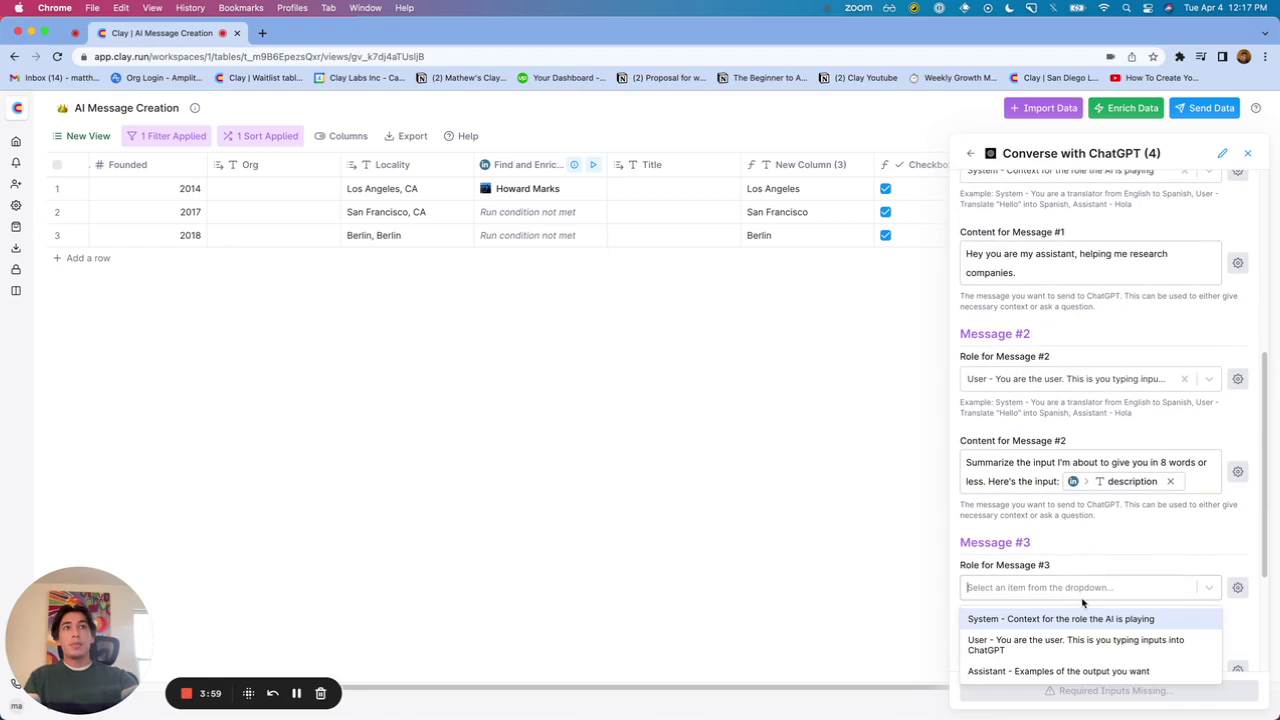
pyautogui.click(1013, 671)
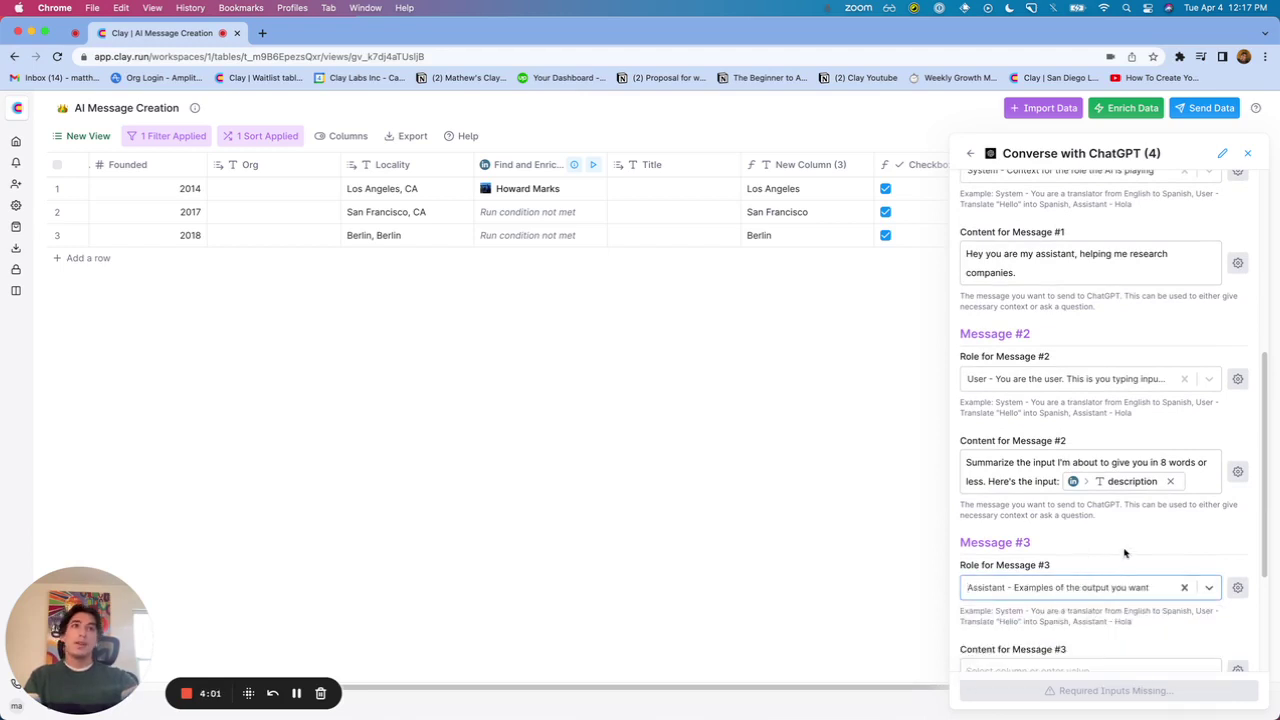
pyautogui.scroll(-2, 1124, 552)
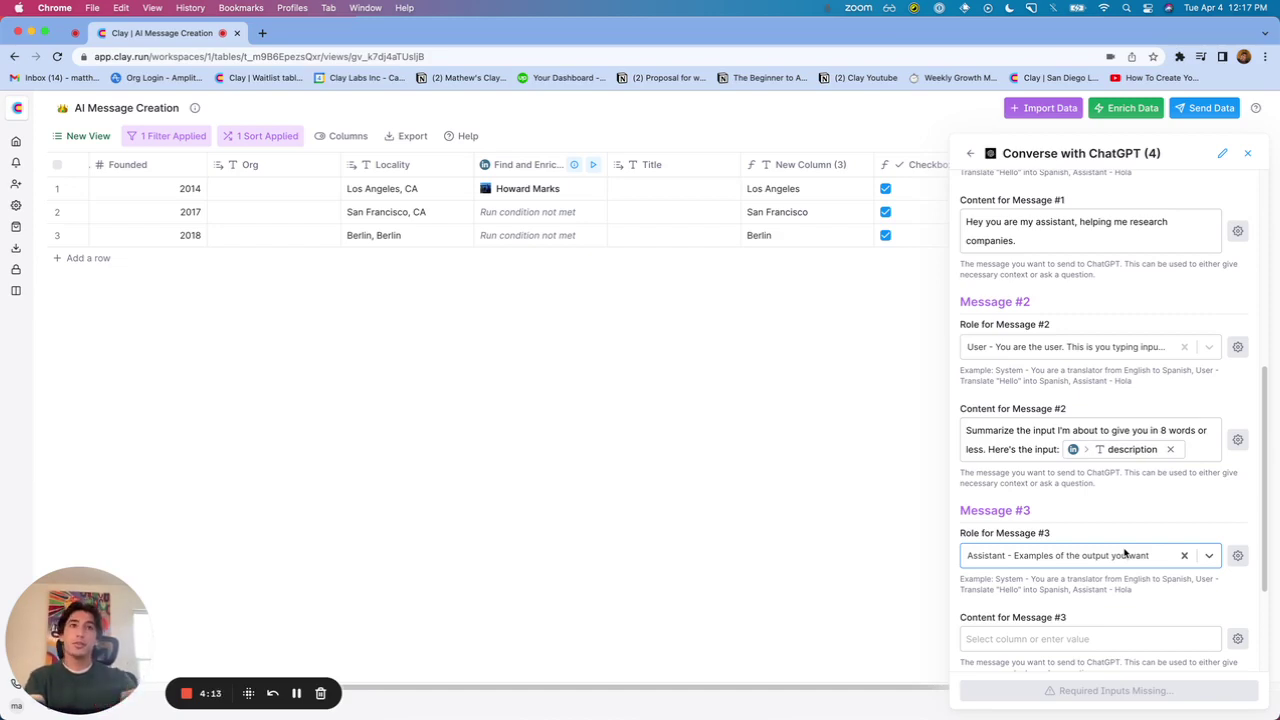
pyautogui.scroll(-1, 1024, 435)
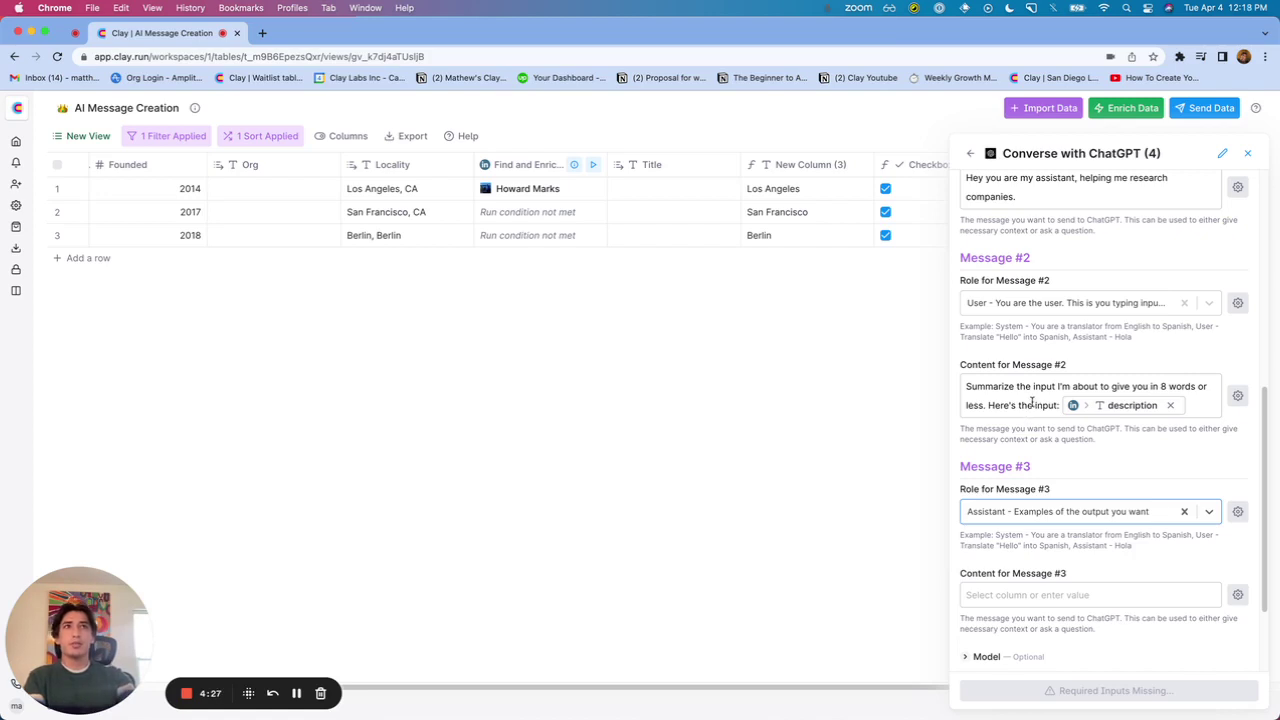
pyautogui.click(1020, 594)
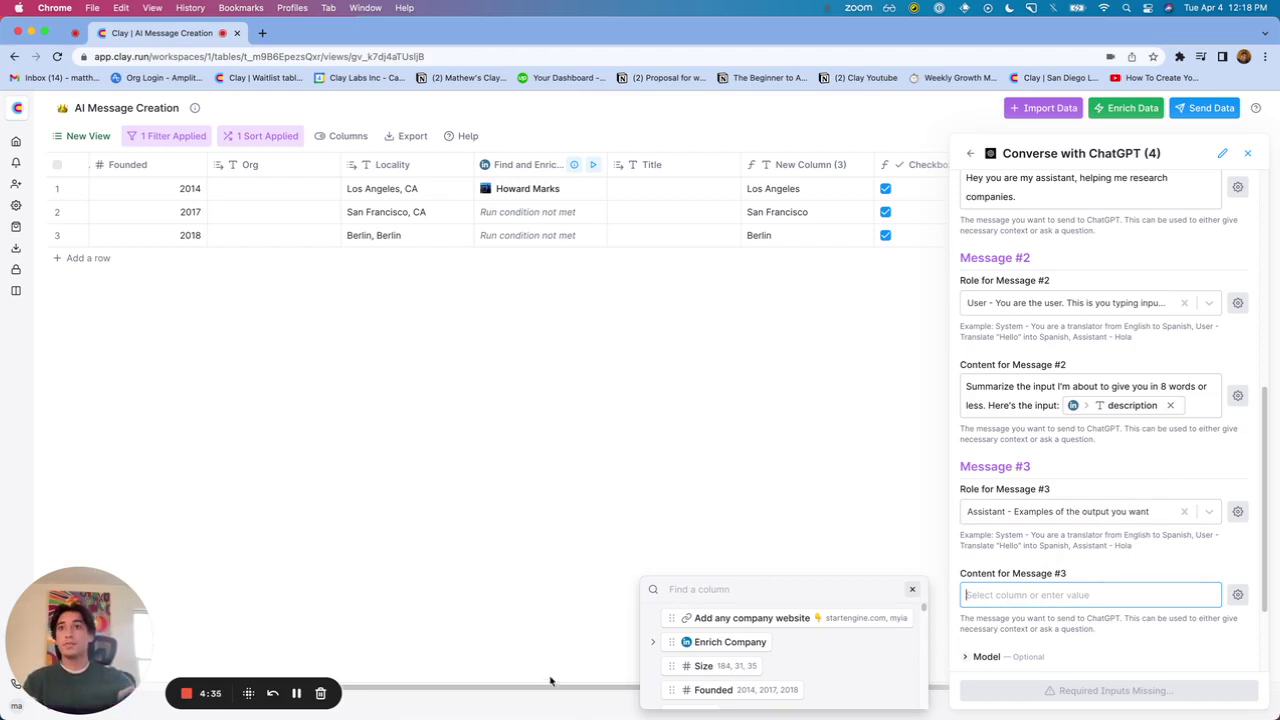
# - Open StartEngine's LinkedIn About page and select its full Overview text
pyautogui.moveTo(552, 684); pyautogui.dragTo(437, 243)
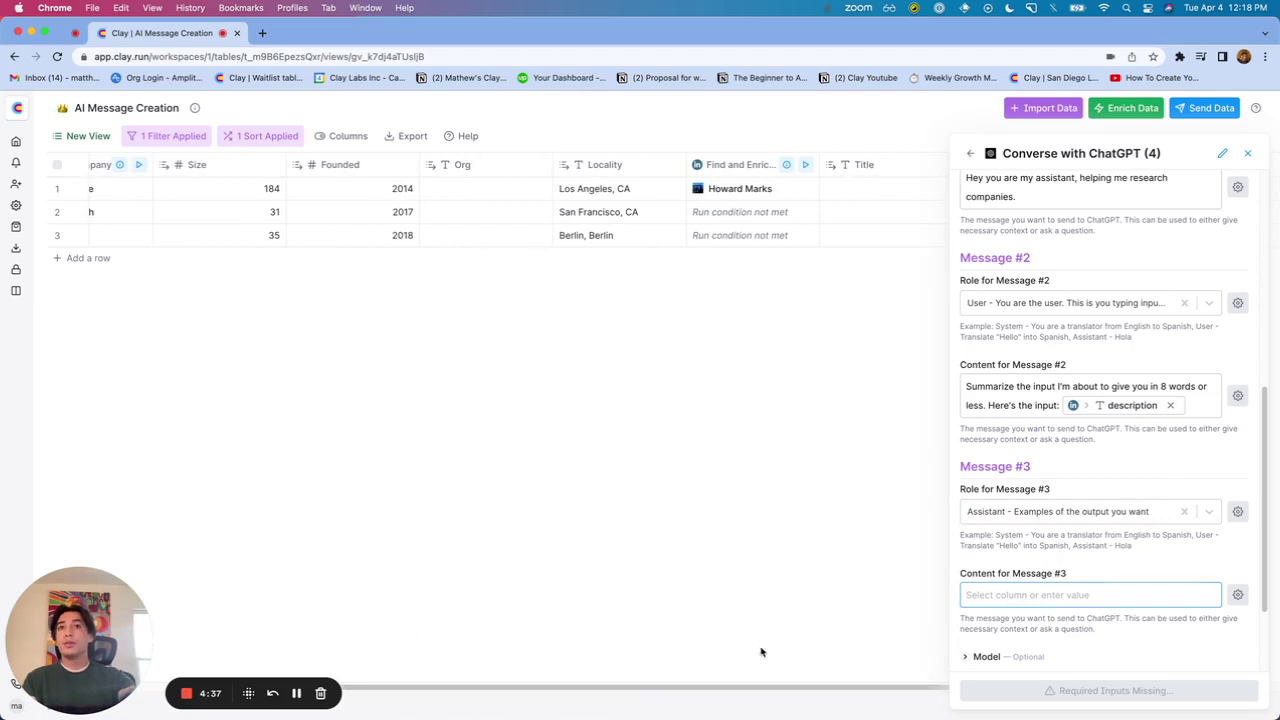
pyautogui.moveTo(765, 687); pyautogui.dragTo(497, 625)
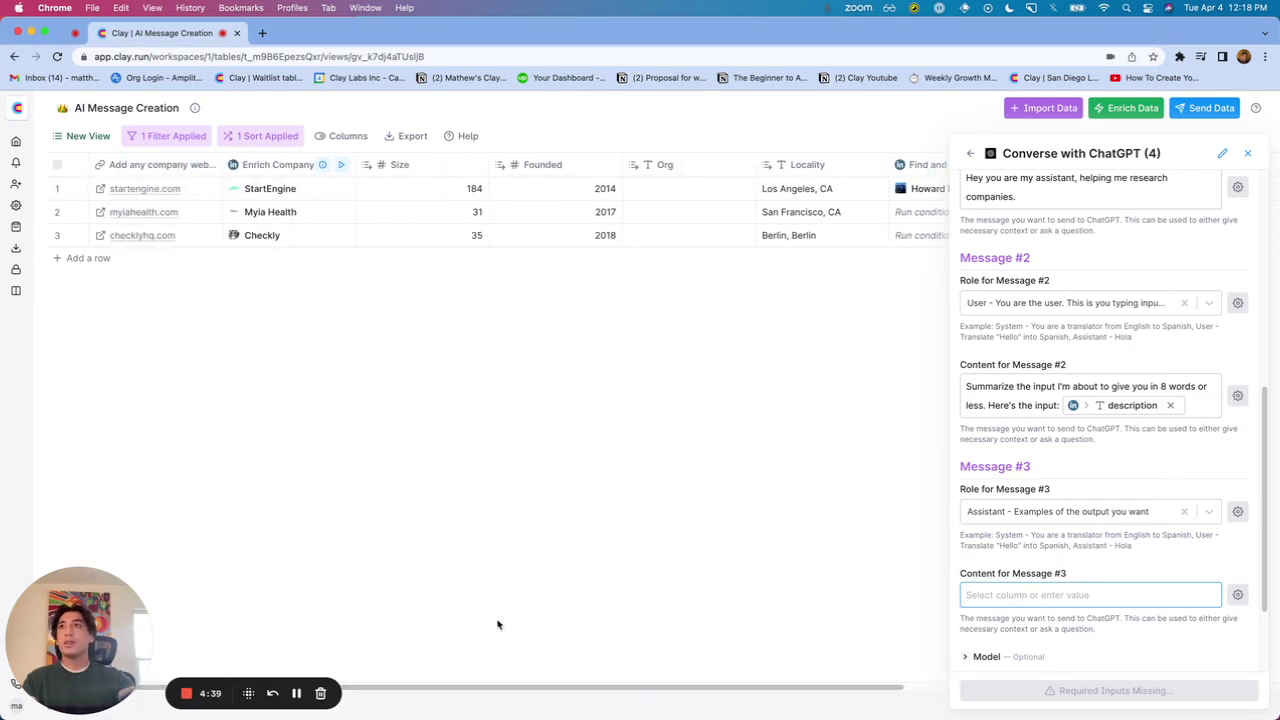
pyautogui.click(344, 190)
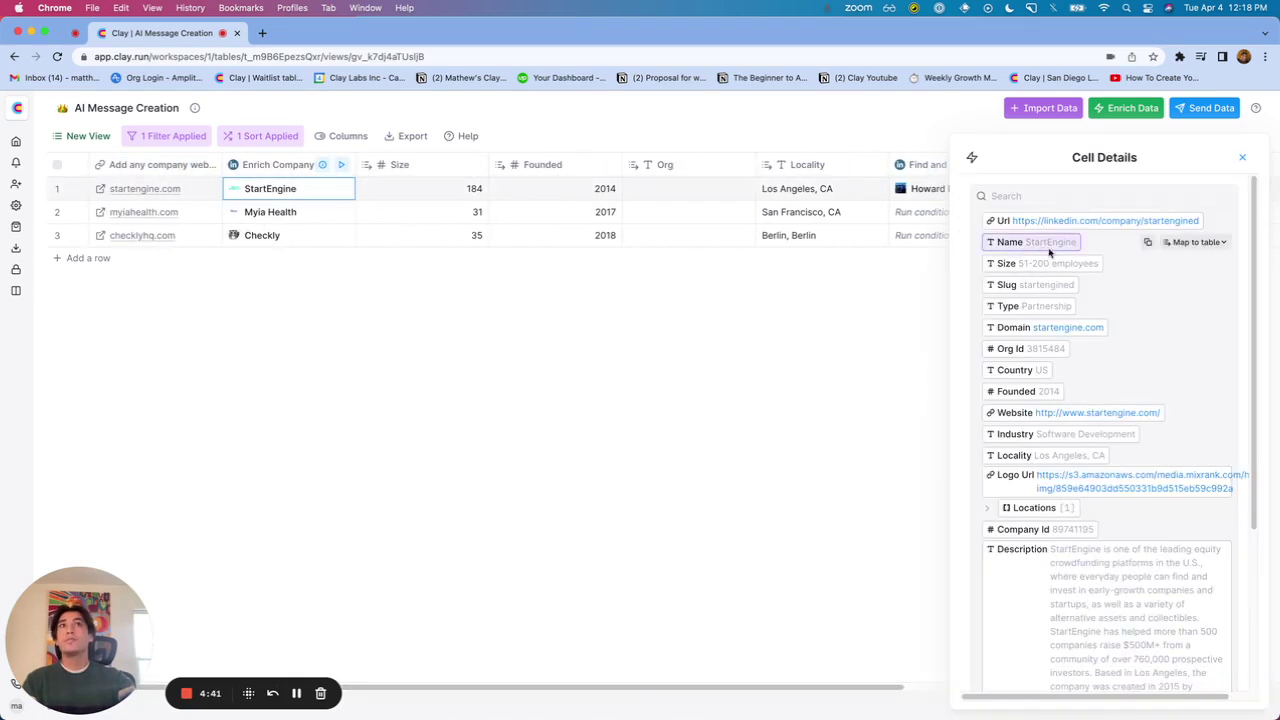
pyautogui.click(1085, 221)
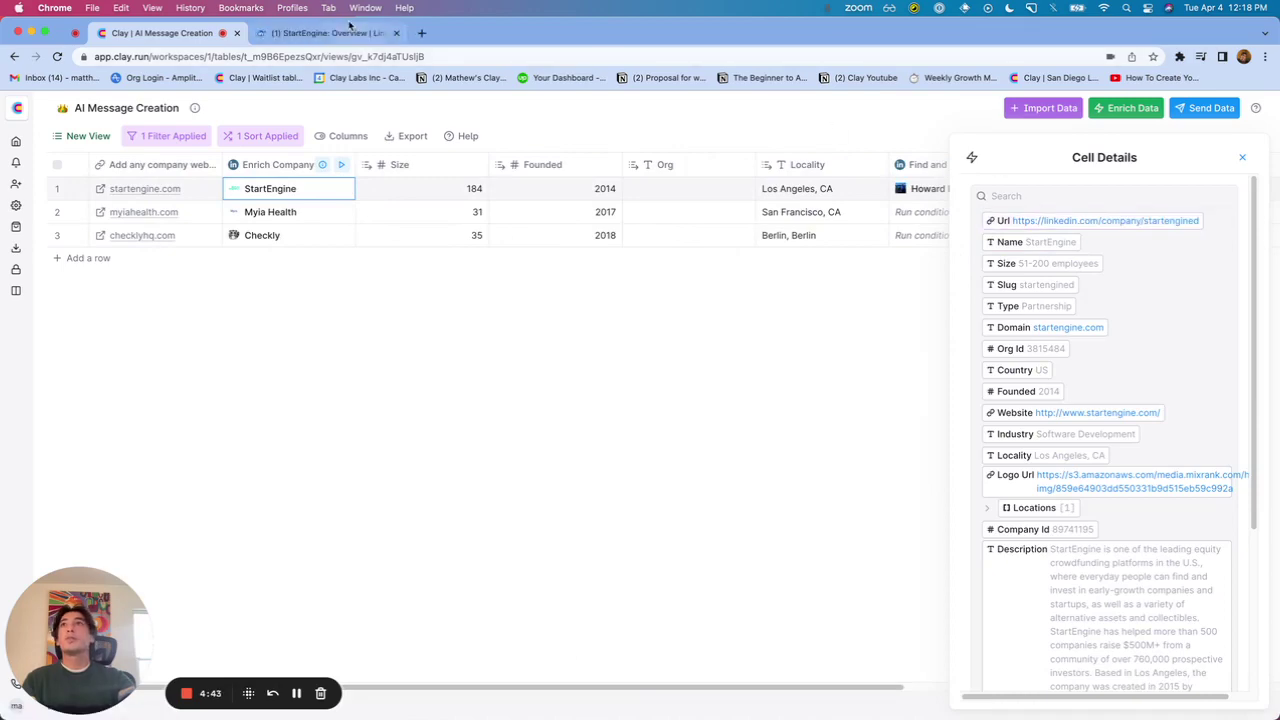
pyautogui.click(320, 33)
pyautogui.click(524, 554)
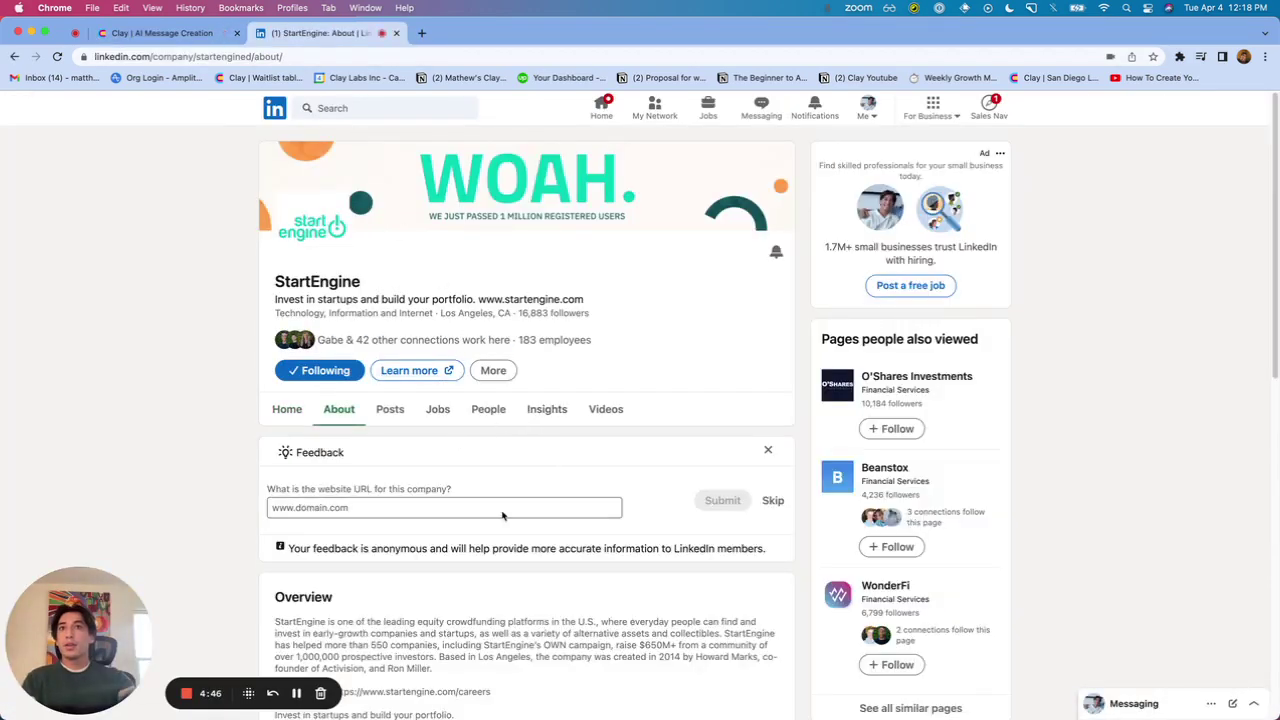
pyautogui.scroll(-2, 563, 548)
pyautogui.moveTo(393, 527); pyautogui.dragTo(251, 414)
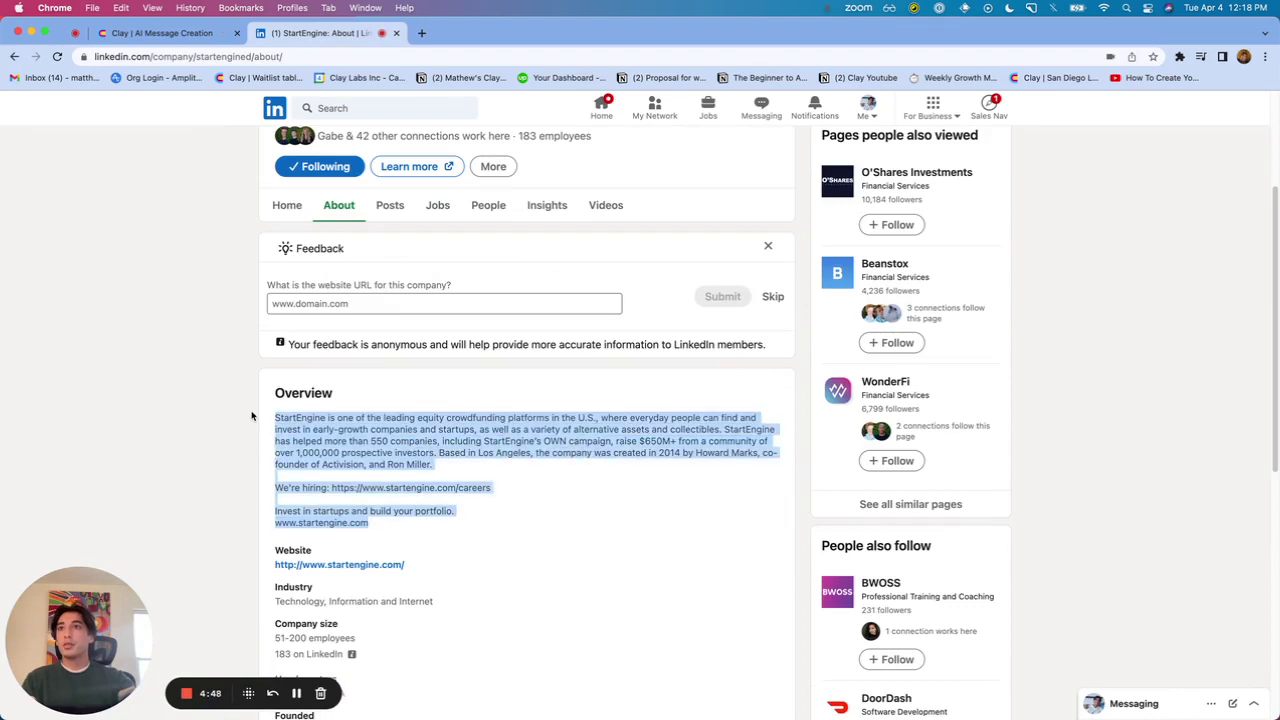
# - Back in Clay, add a new Converse with ChatGPT enrichment with 3 messages
pyautogui.click(205, 33)
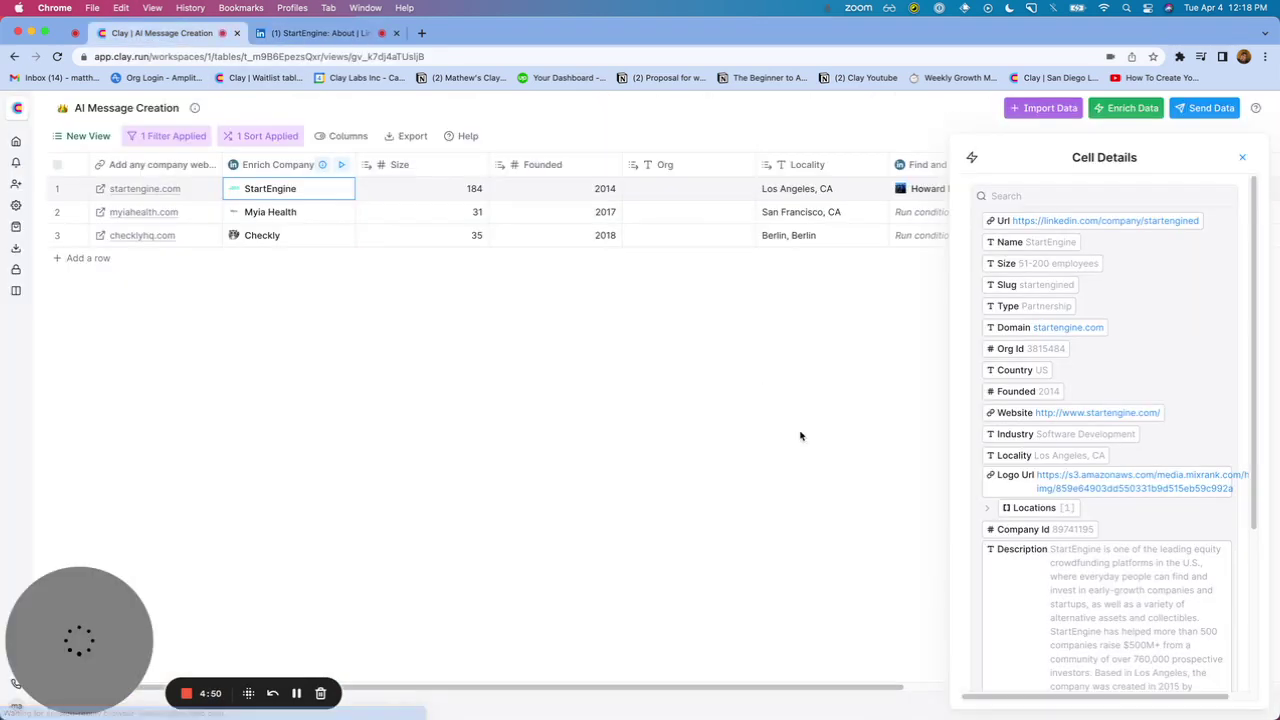
pyautogui.click(1243, 160)
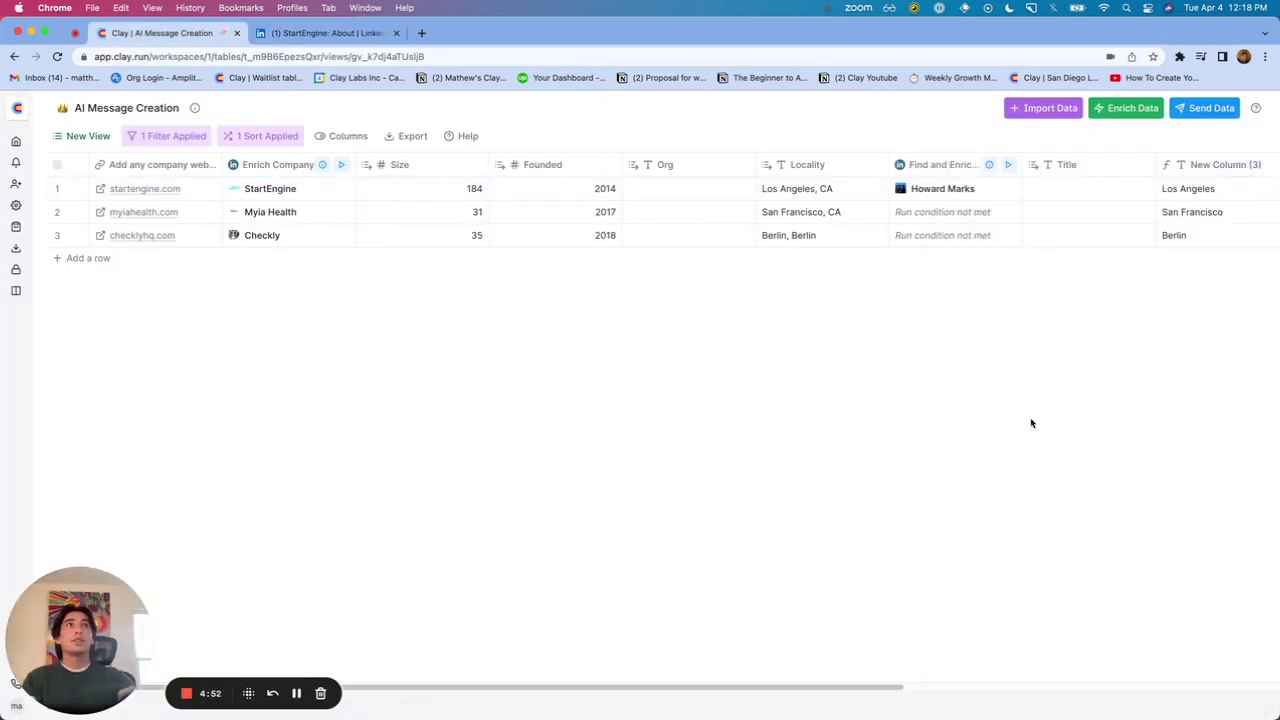
pyautogui.moveTo(894, 689); pyautogui.dragTo(1145, 707)
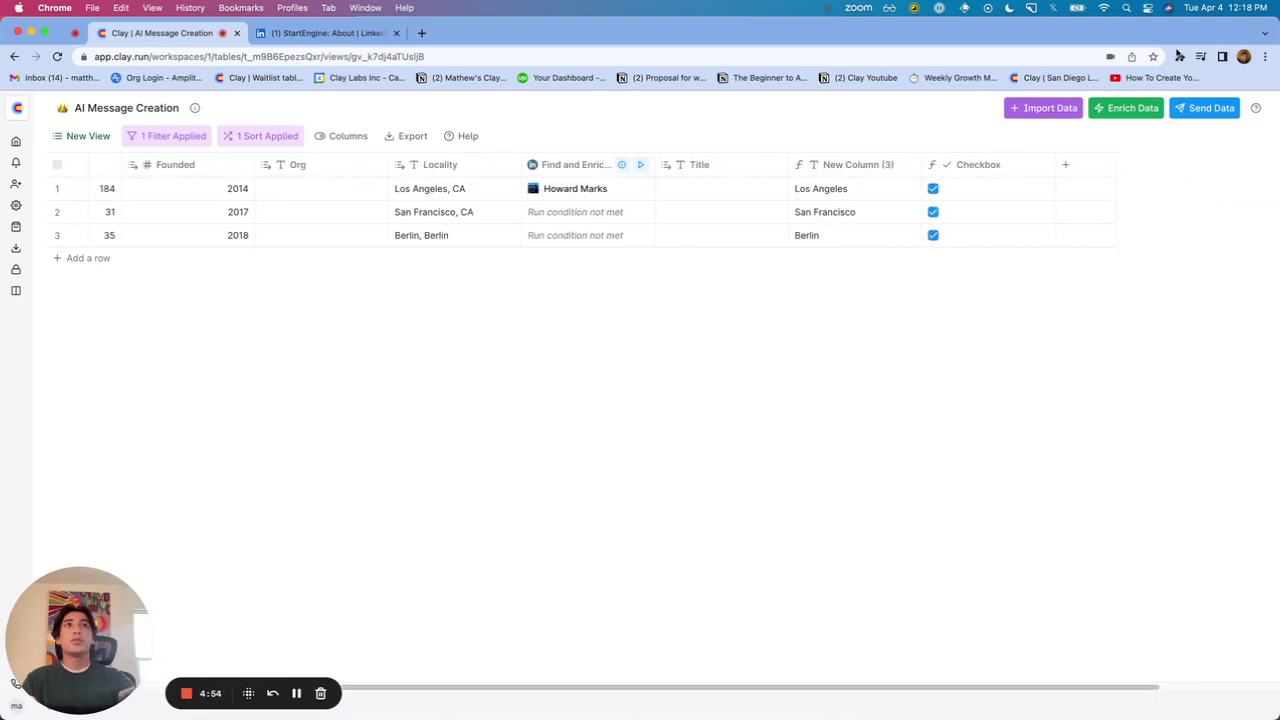
pyautogui.click(1126, 108)
pyautogui.click(977, 270)
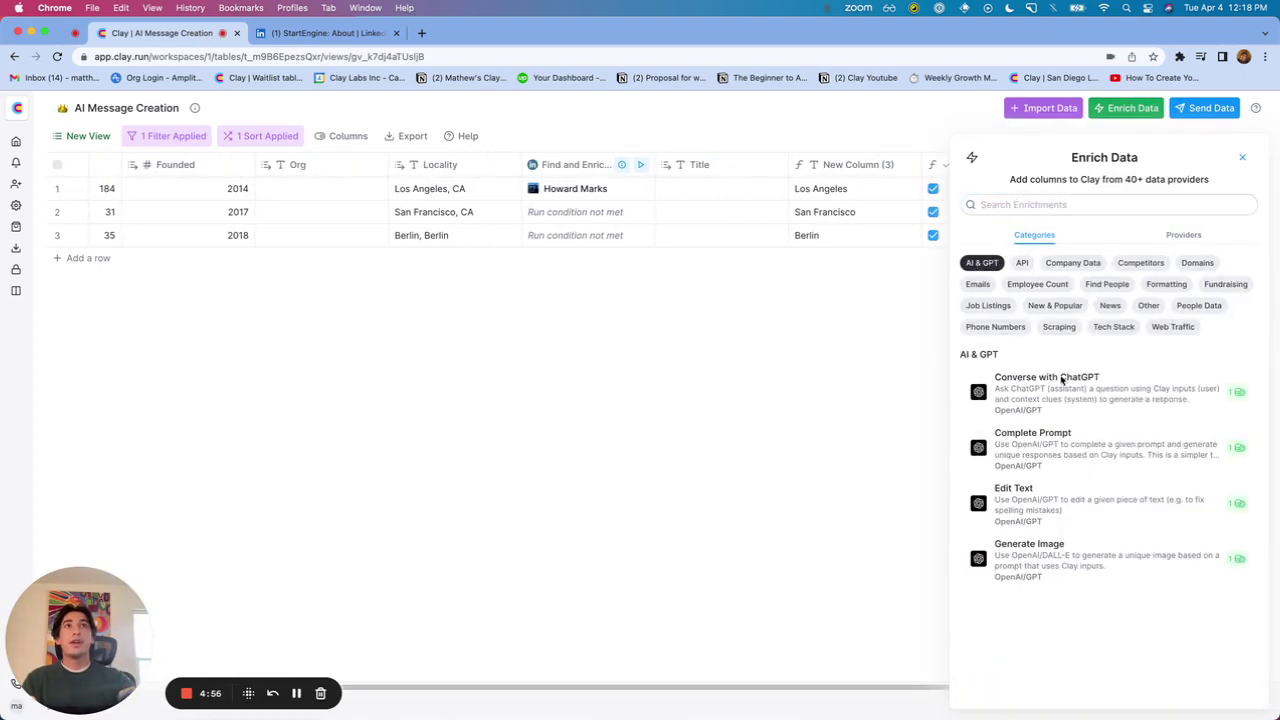
pyautogui.click(1095, 405)
pyautogui.click(1064, 428)
pyautogui.write('3')
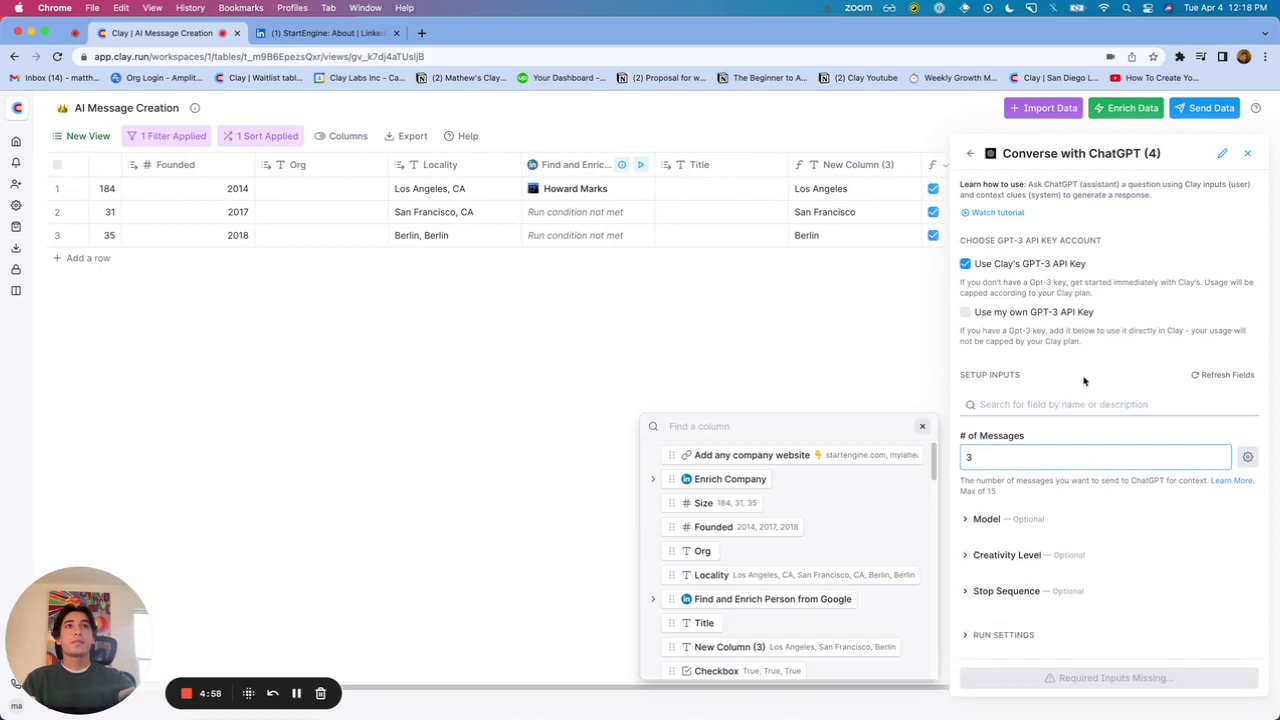
# - Make Message #1 an Assistant message: 'Here's an example description:' plus the pasted StartEngine overview
pyautogui.click(1031, 505)
pyautogui.click(1020, 564)
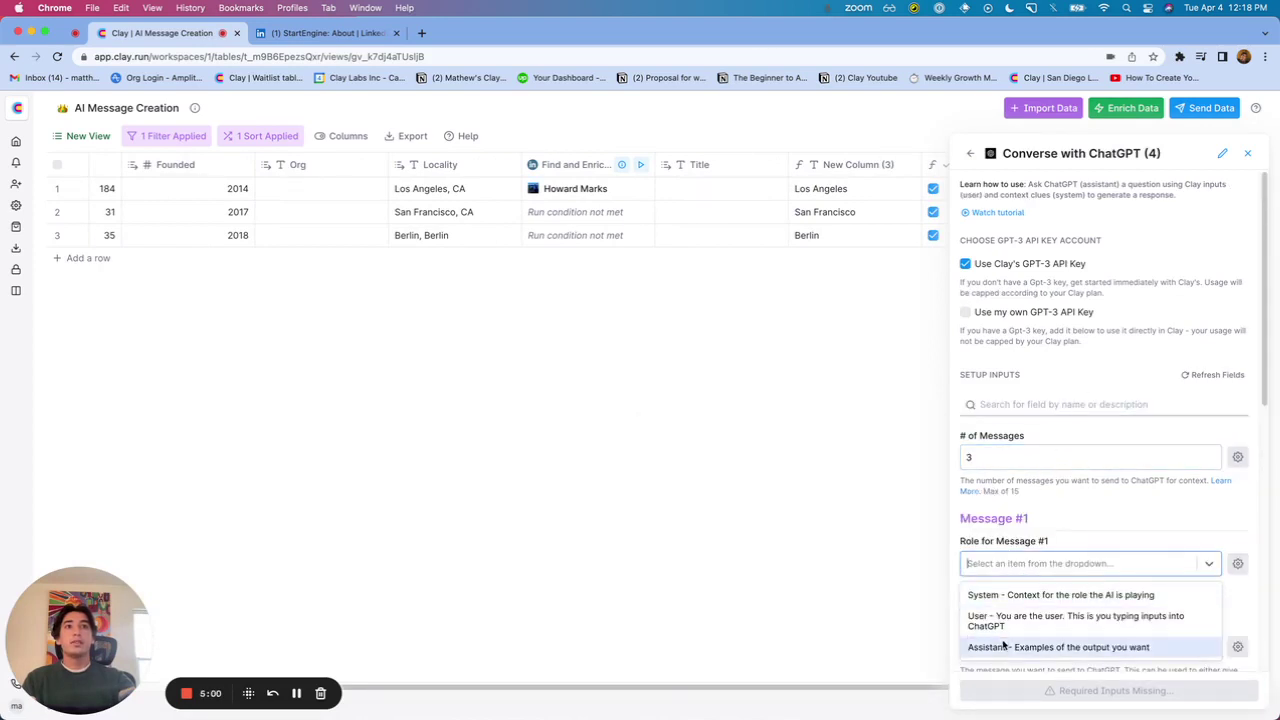
pyautogui.click(1057, 646)
pyautogui.scroll(-2, 1051, 575)
pyautogui.click(1040, 601)
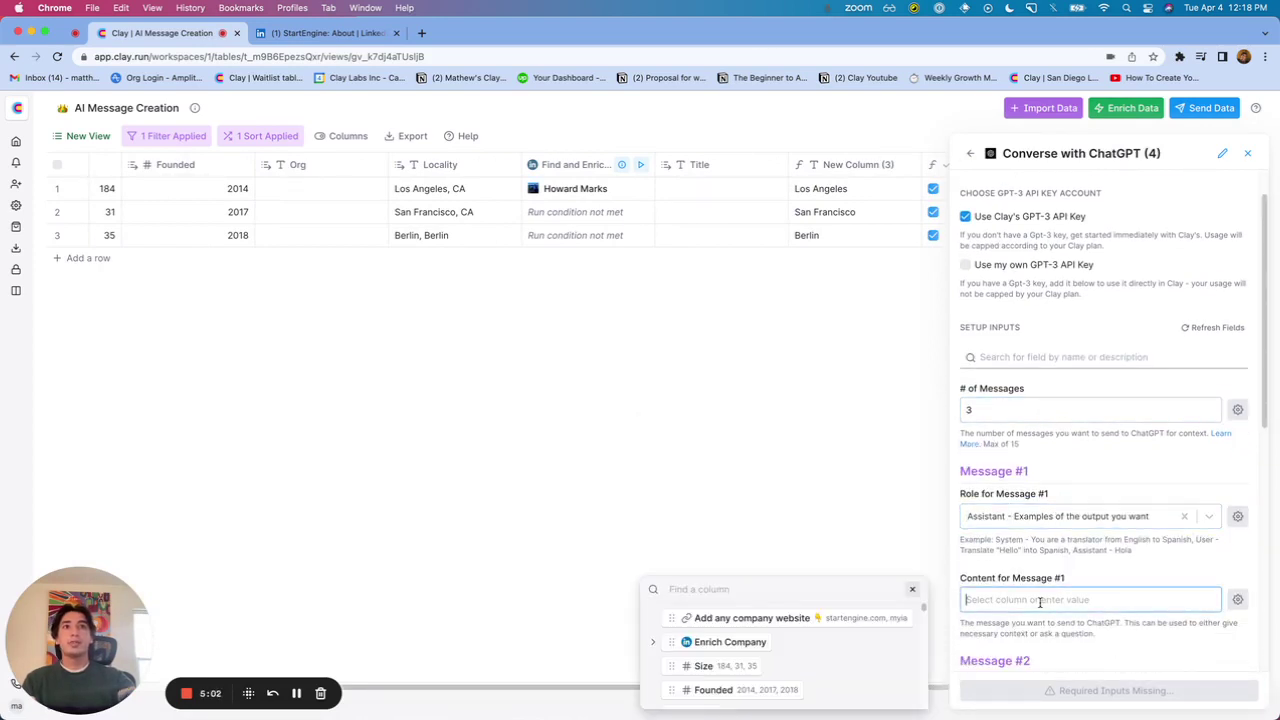
pyautogui.write("Here's ane")
pyautogui.press('BackSpace')
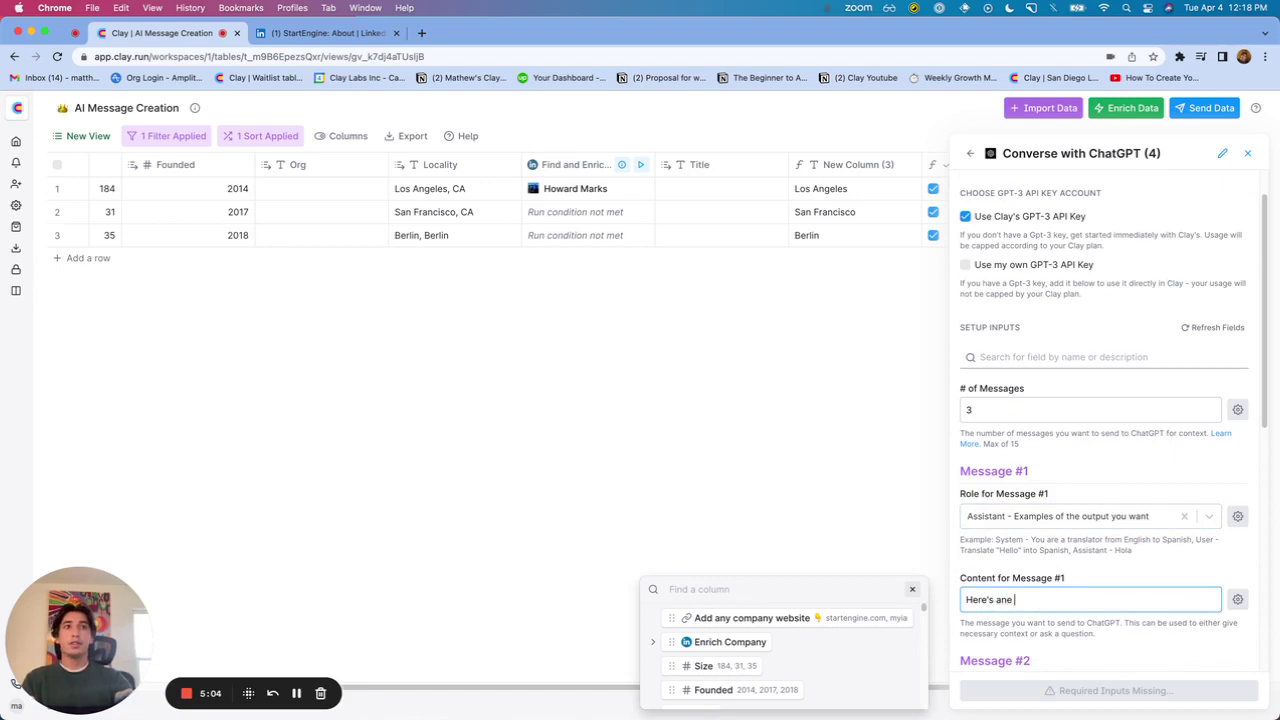
pyautogui.write('example description')
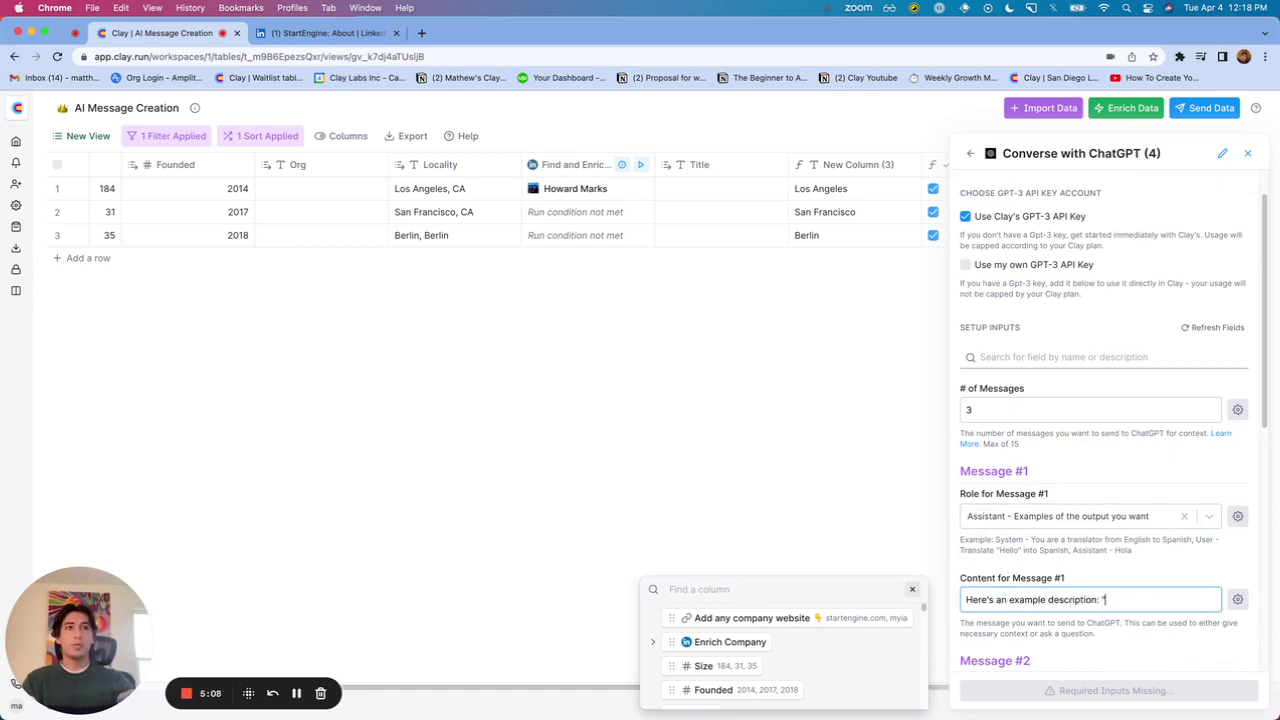
pyautogui.write(': "')
pyautogui.press('super+v')
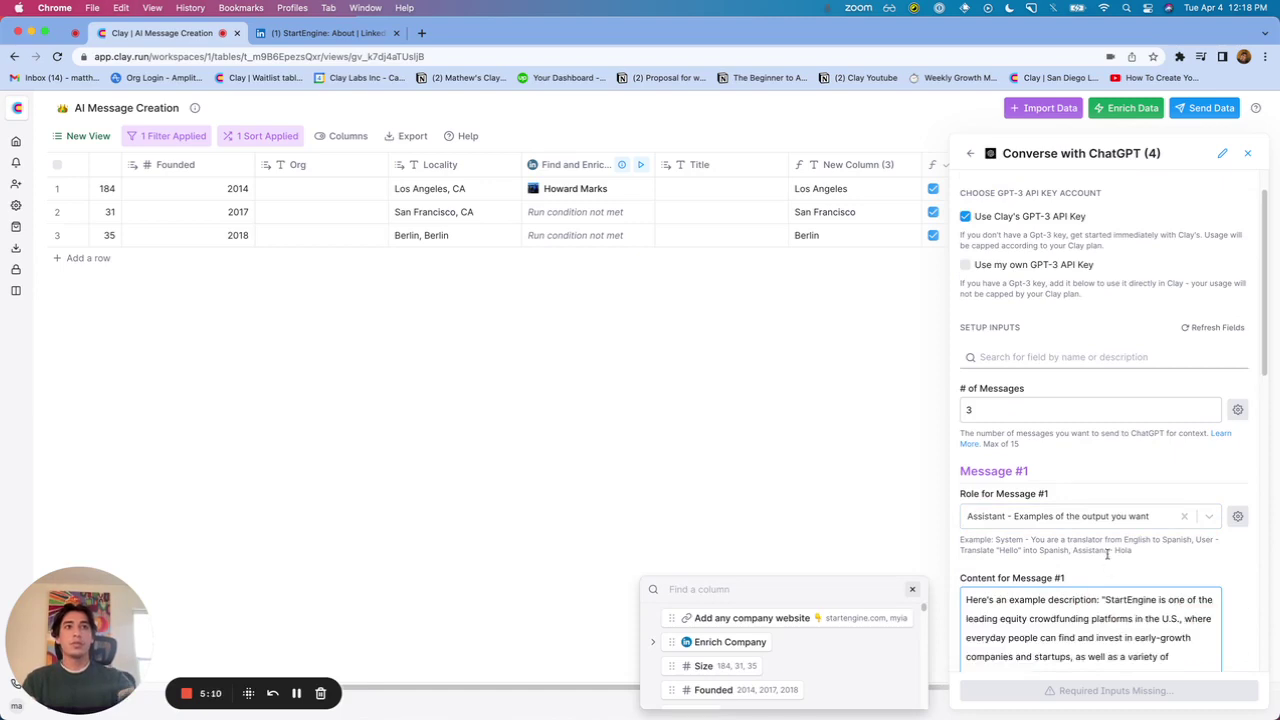
# - Add the example output 'StartEngine does equity crowdfunding, based in LA, 1M investors'
pyautogui.scroll(-3, 1108, 553)
pyautogui.press('Return')
pyautogui.press('Return')
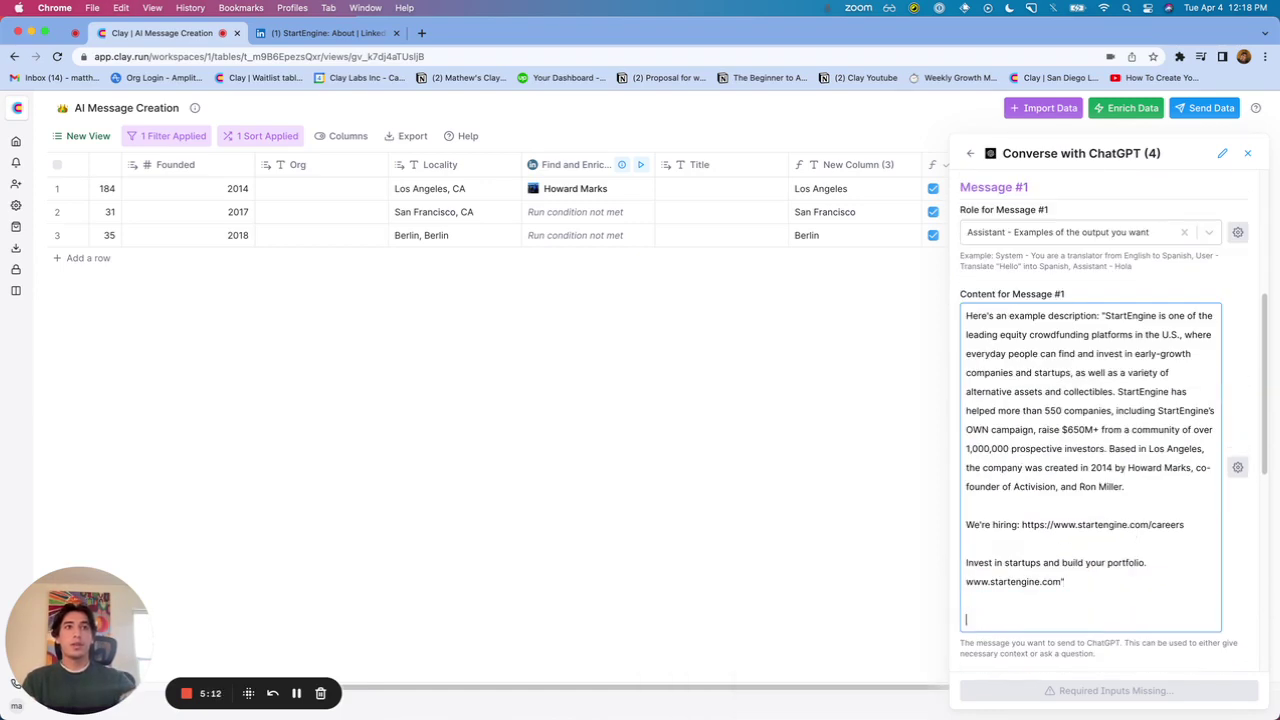
pyautogui.write('H')
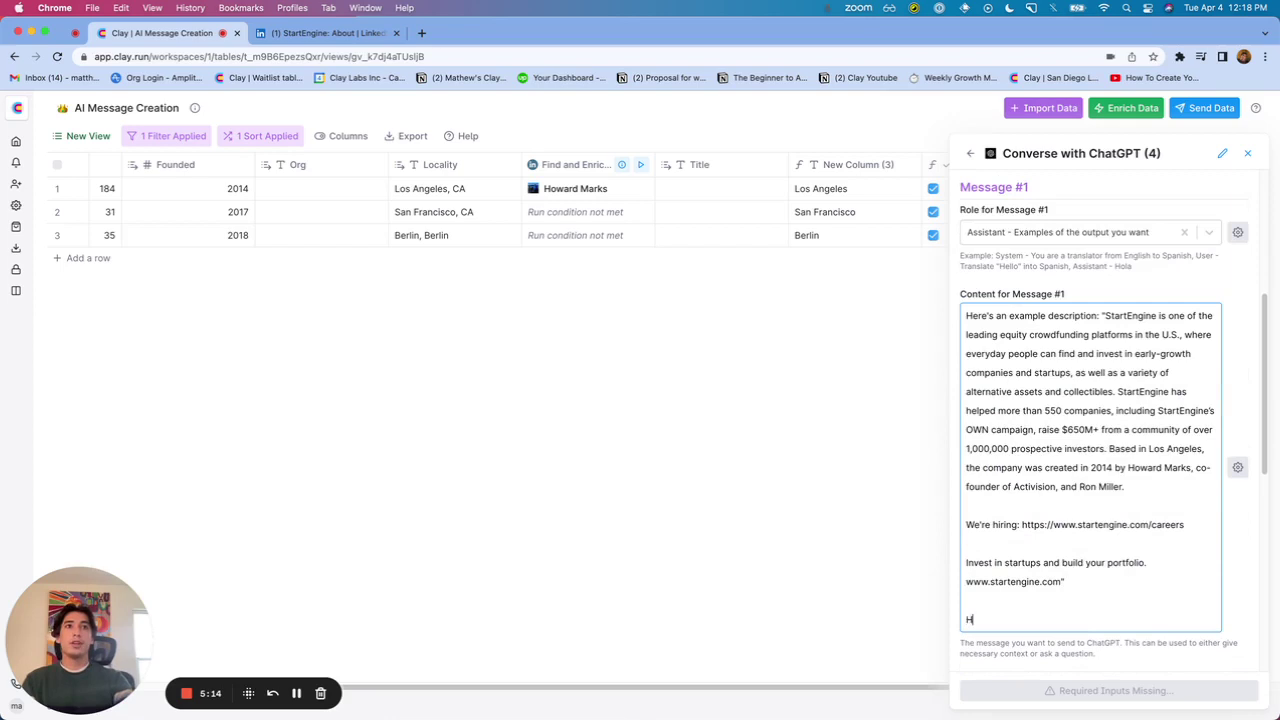
pyautogui.write("ere's an example outp")
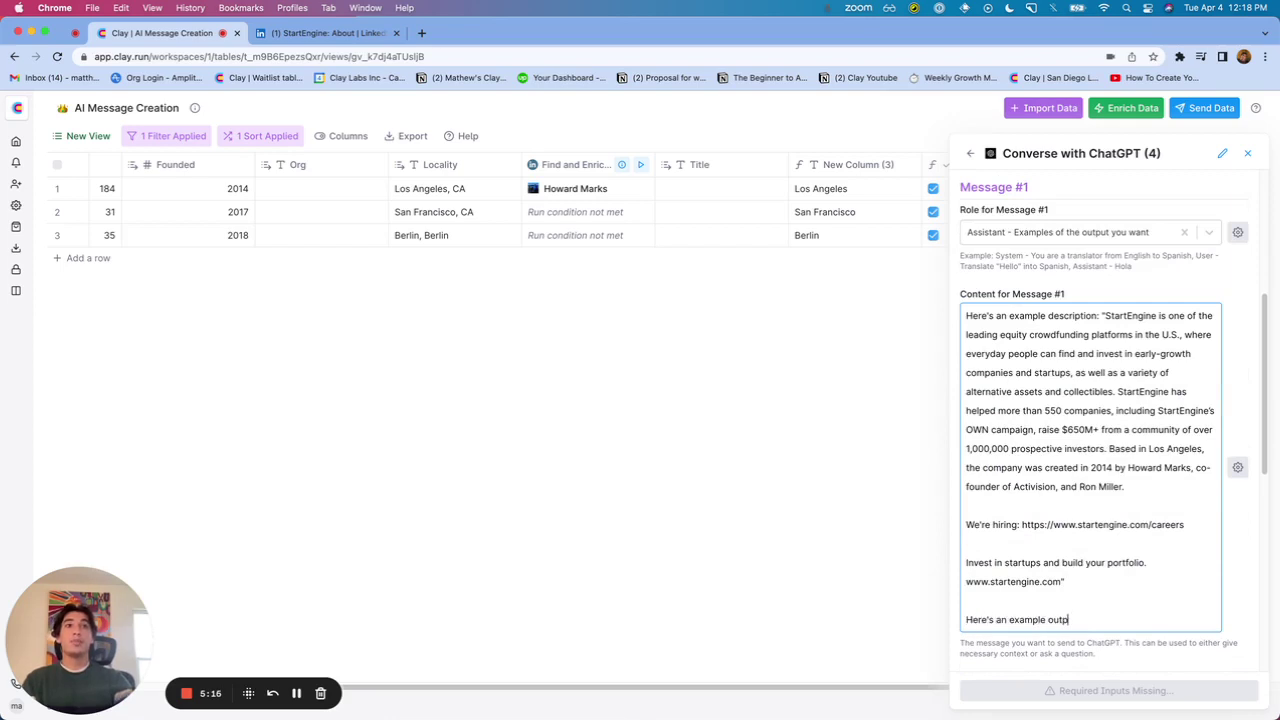
pyautogui.write('ut: "')
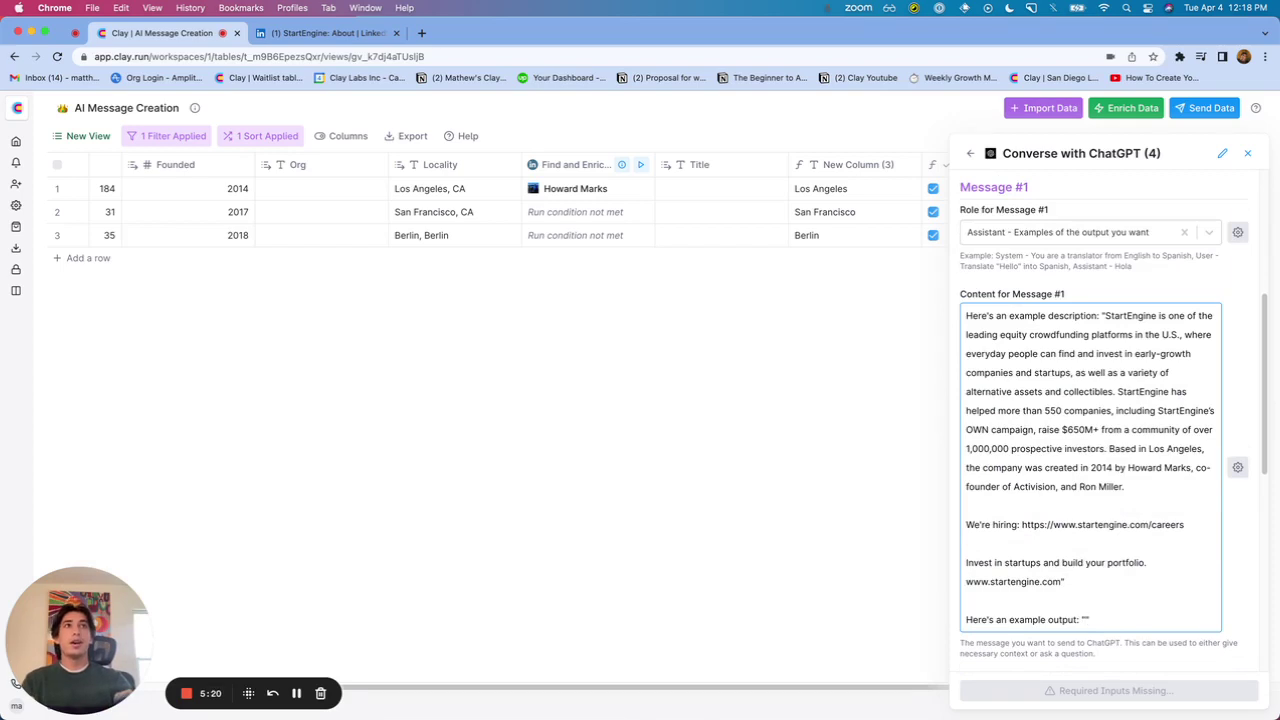
pyautogui.write('Star')
pyautogui.write('ten')
pyautogui.press('BackSpace')
pyautogui.write('engine')
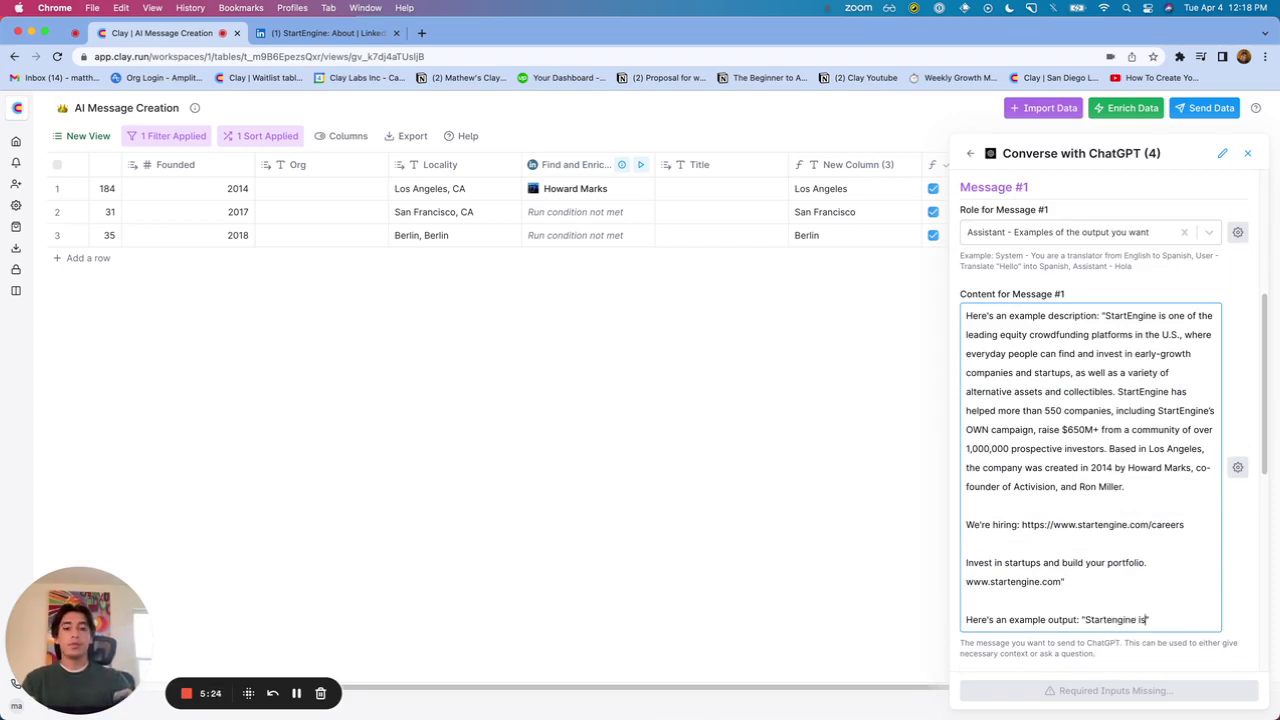
pyautogui.write(' does equ')
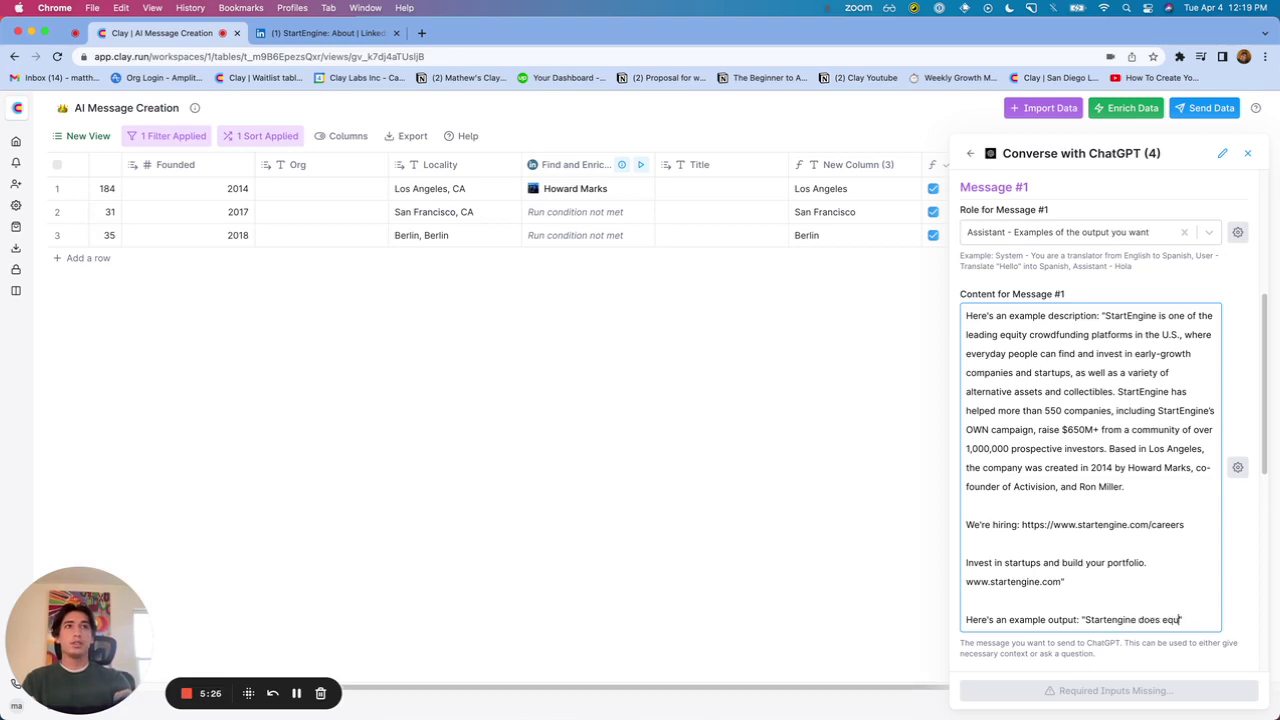
pyautogui.write('ity crowdunffin')
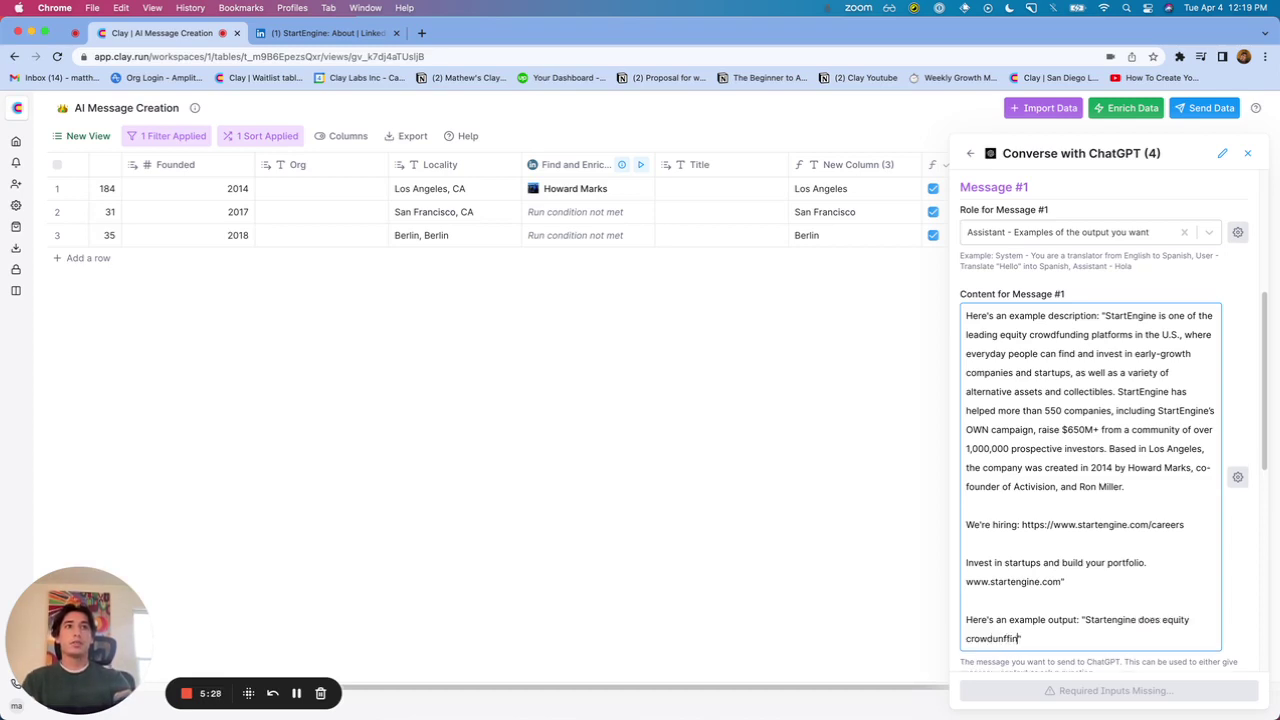
pyautogui.press('BackSpace')
pyautogui.write('fu')
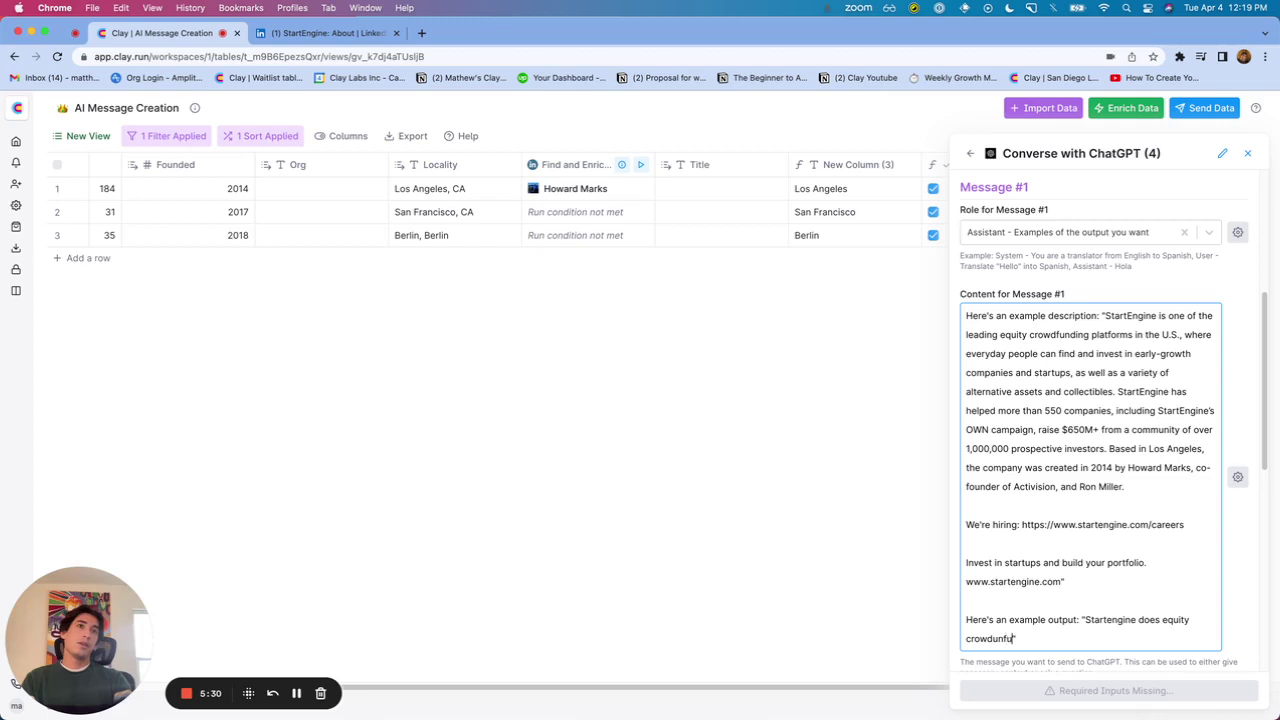
pyautogui.write('nding, based in LA')
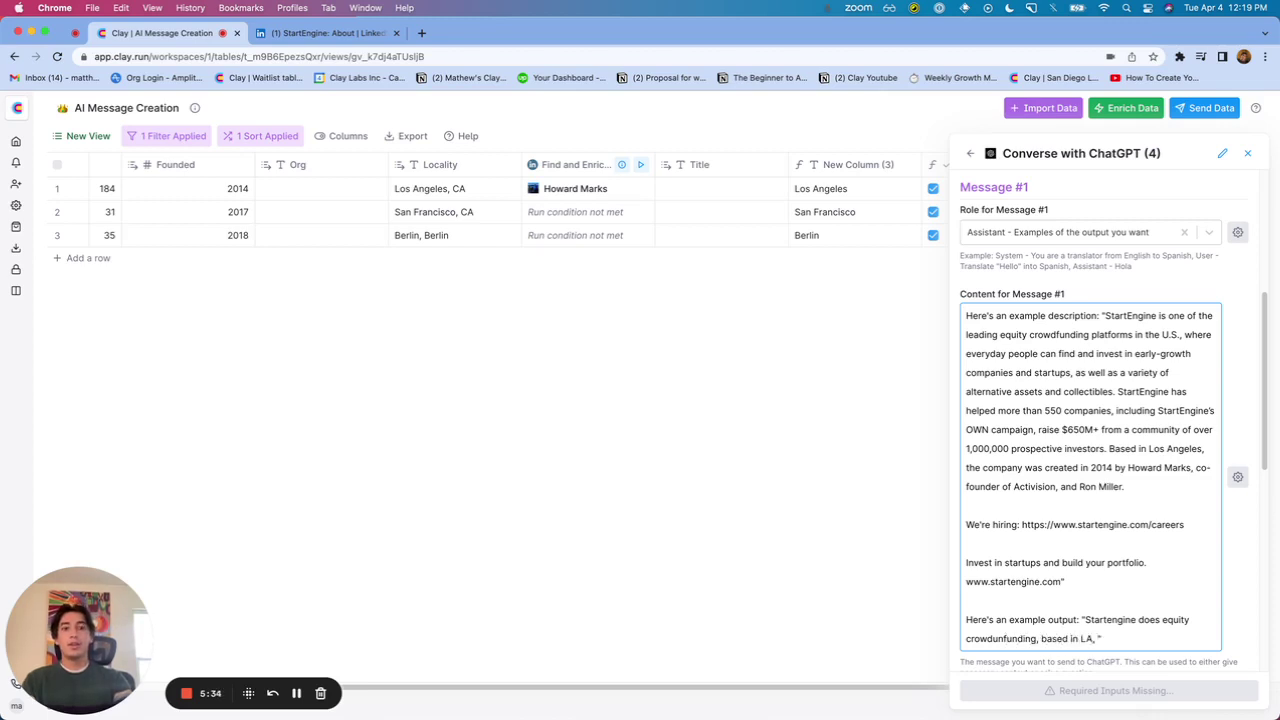
pyautogui.write(', 1M investors')
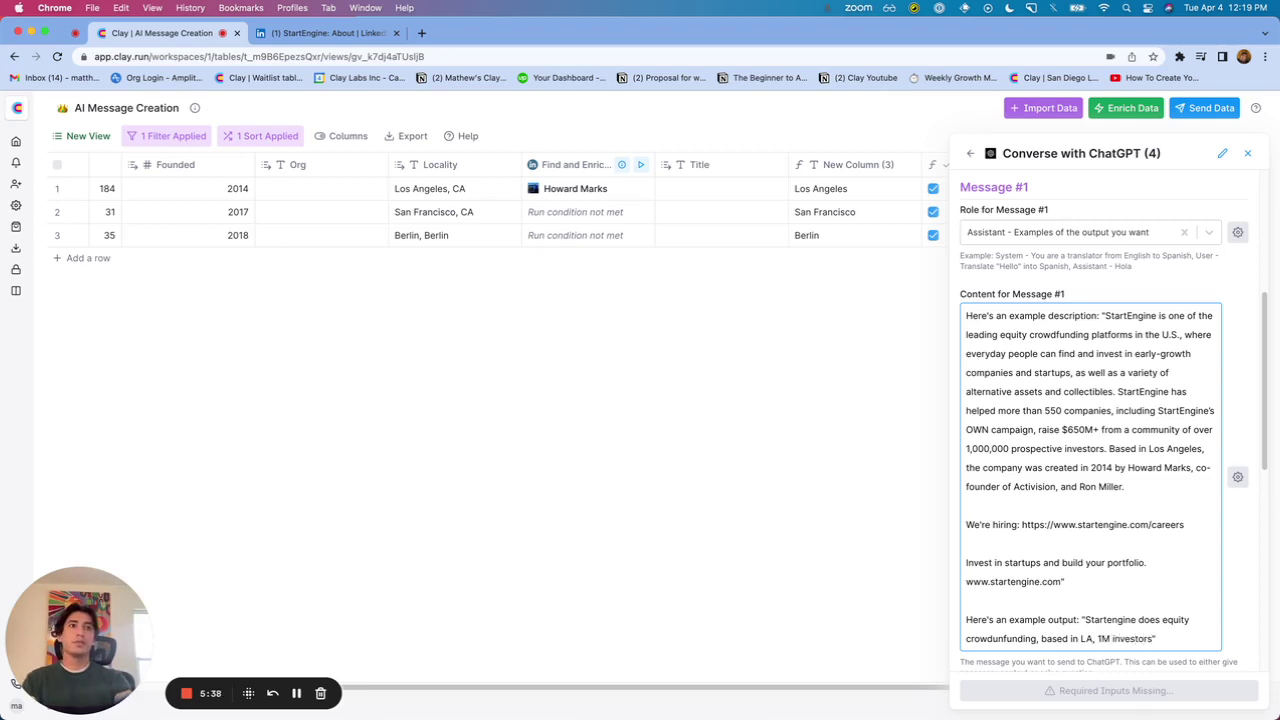
# - Switch Message #1's role to System, then User, then back to Assistant
pyautogui.scroll(-5, 1124, 538)
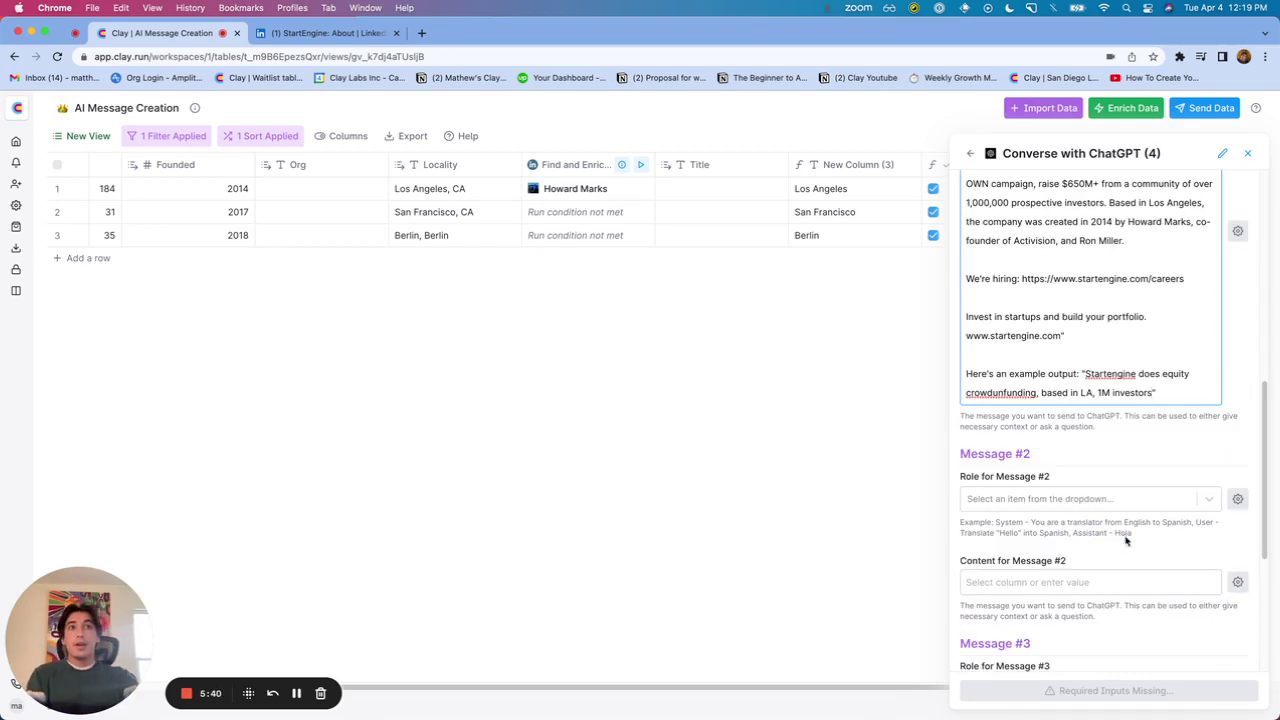
pyautogui.scroll(2, 1137, 505)
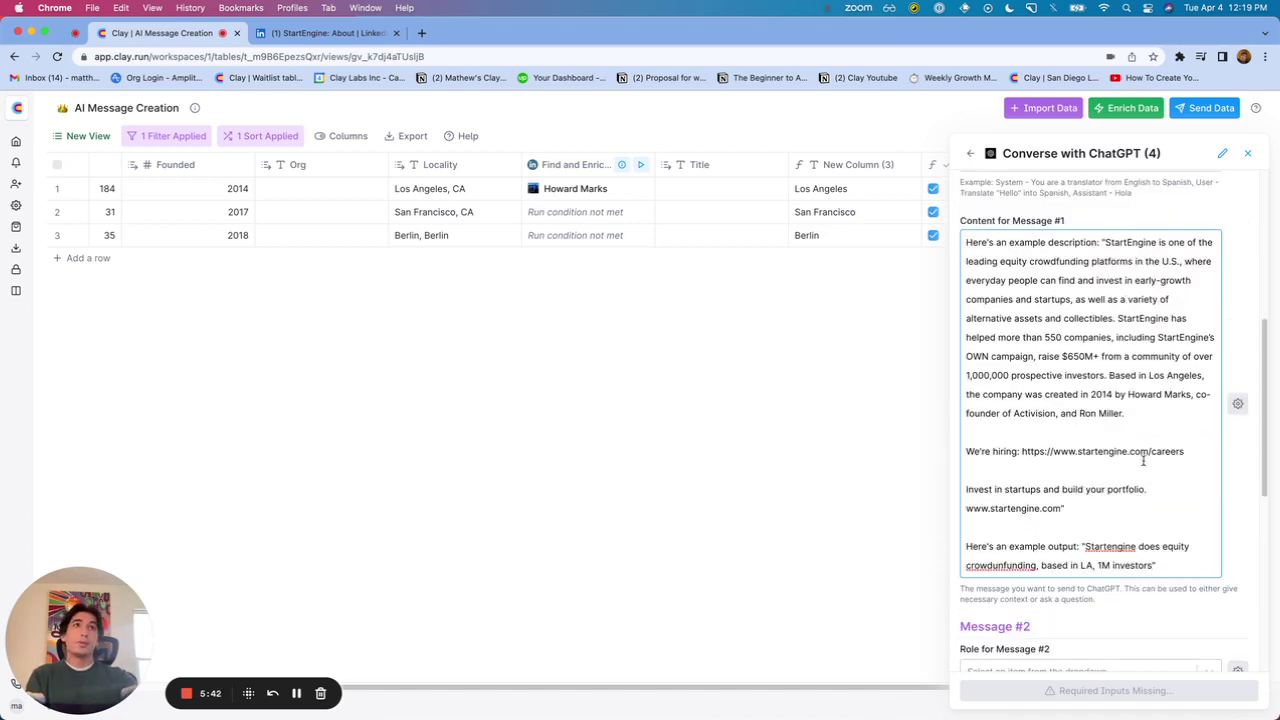
pyautogui.scroll(3, 1139, 485)
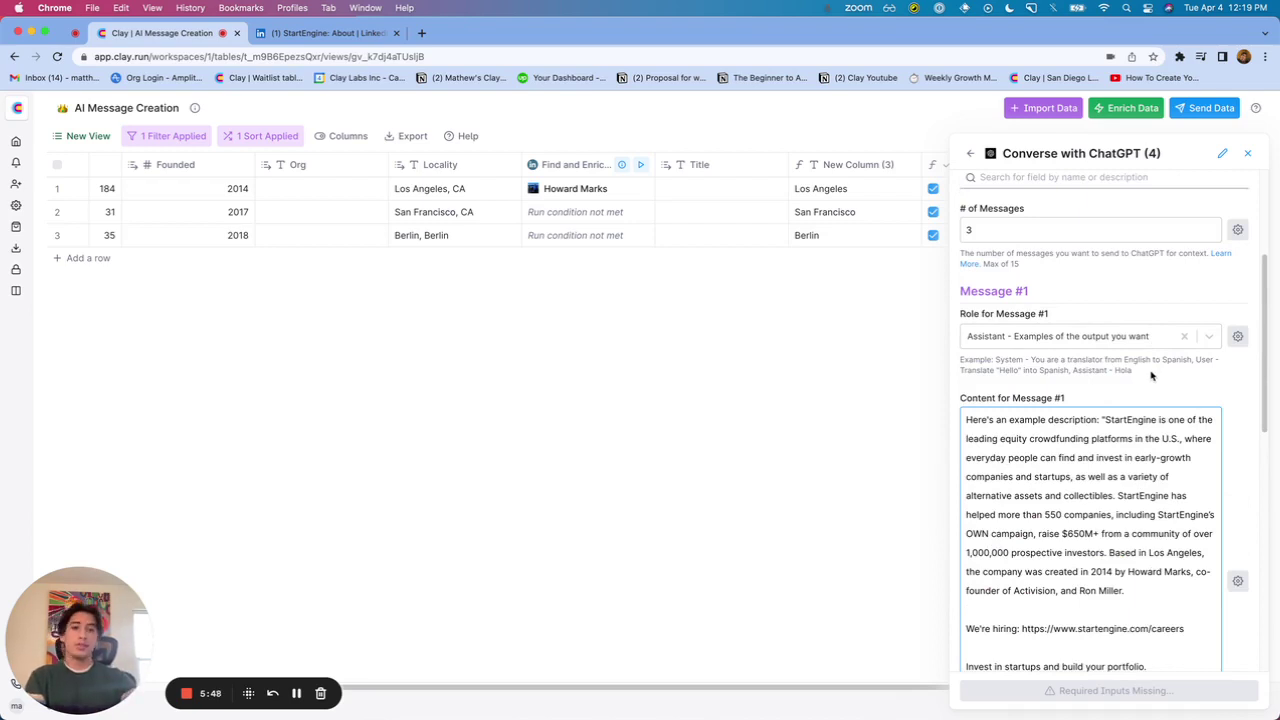
pyautogui.click(1165, 337)
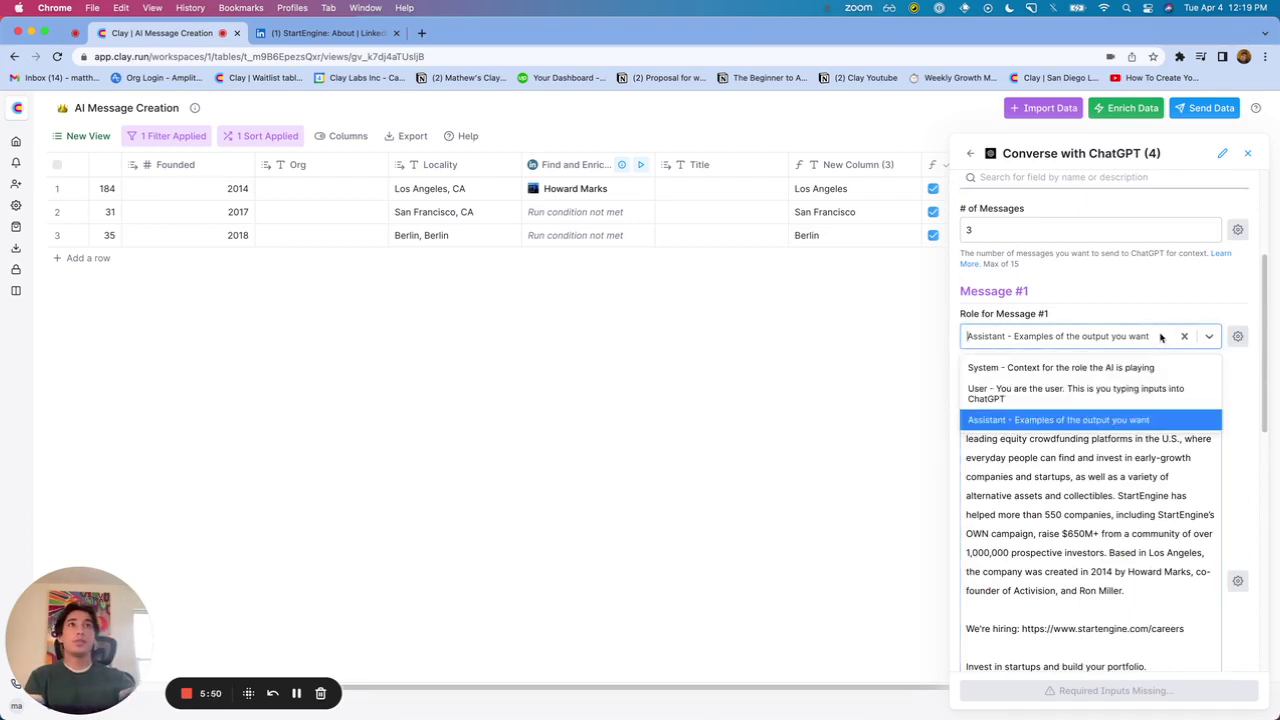
pyautogui.click(1052, 366)
pyautogui.click(1155, 482)
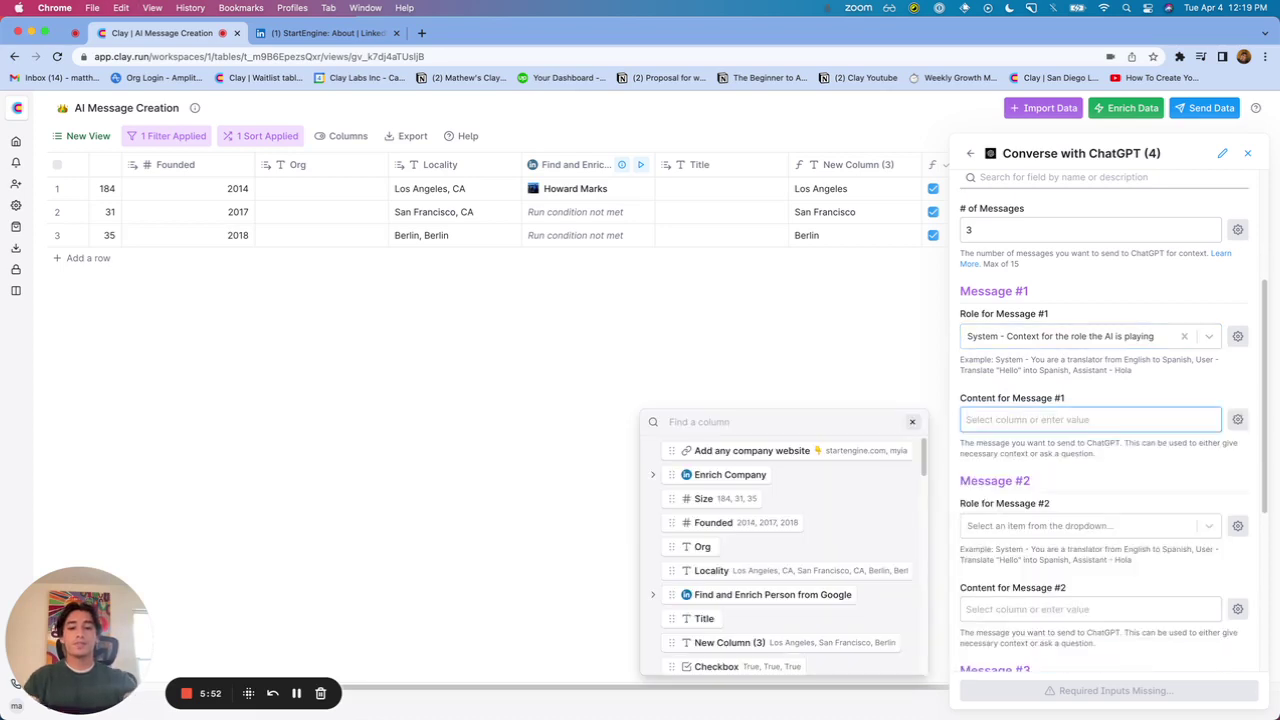
pyautogui.click(1132, 340)
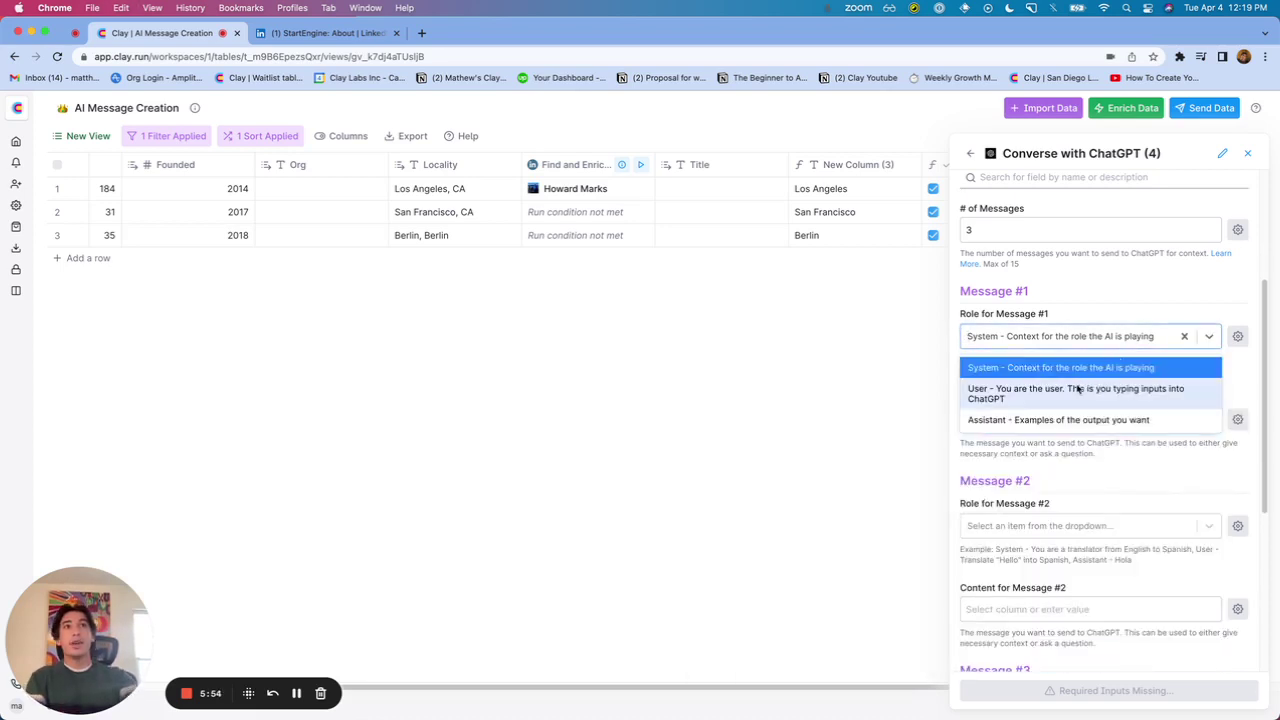
pyautogui.click(1079, 389)
pyautogui.click(1095, 350)
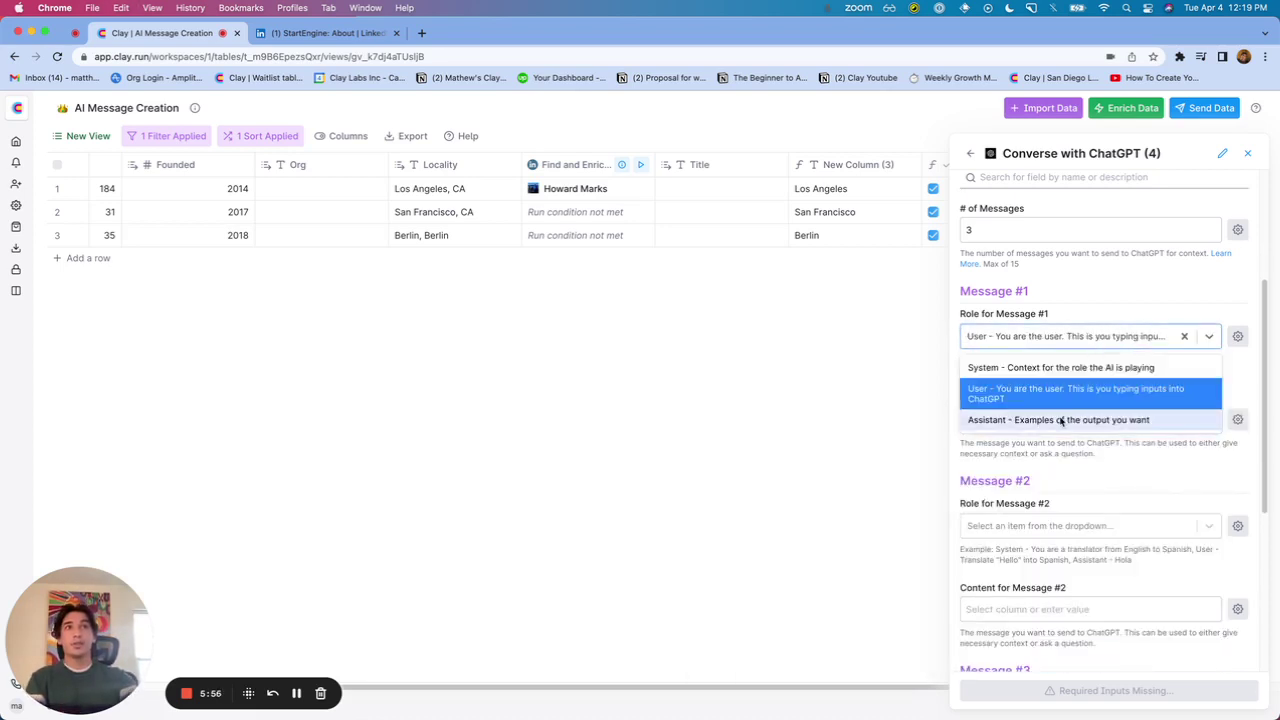
pyautogui.click(1062, 421)
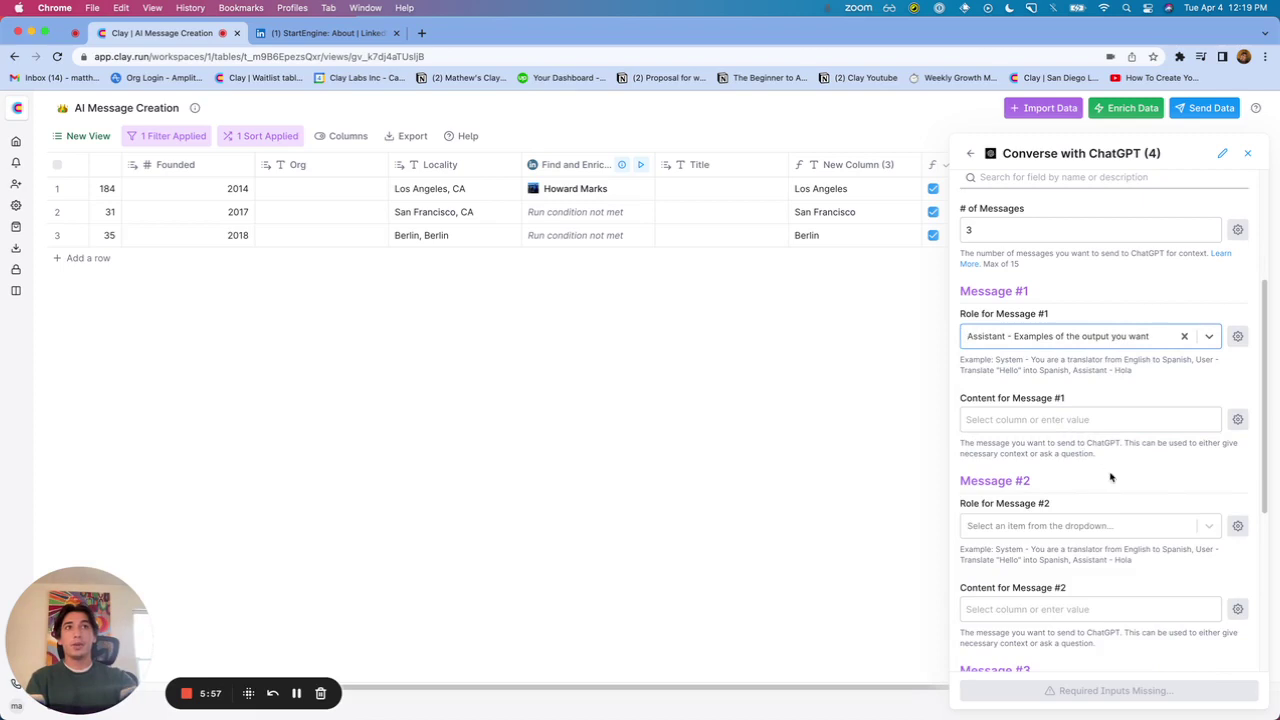
pyautogui.click(1172, 340)
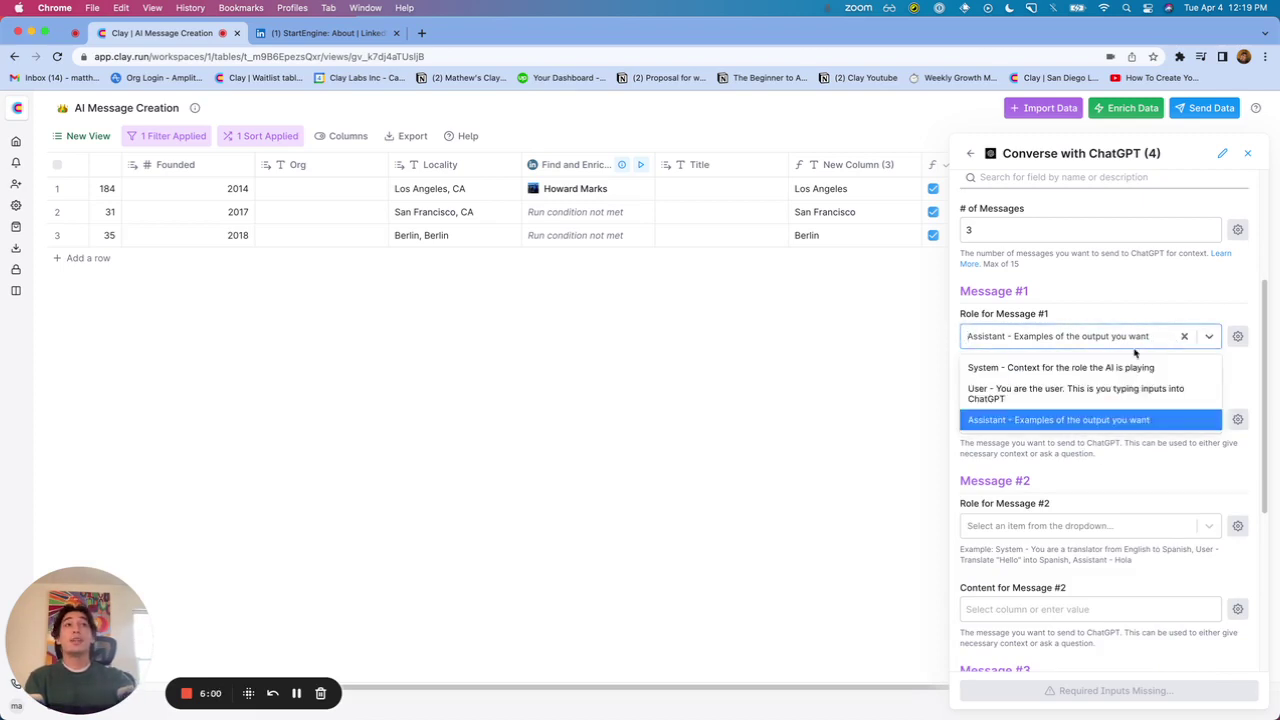
# - Change # of Messages to 1 and give that message the User role
pyautogui.click(1020, 228)
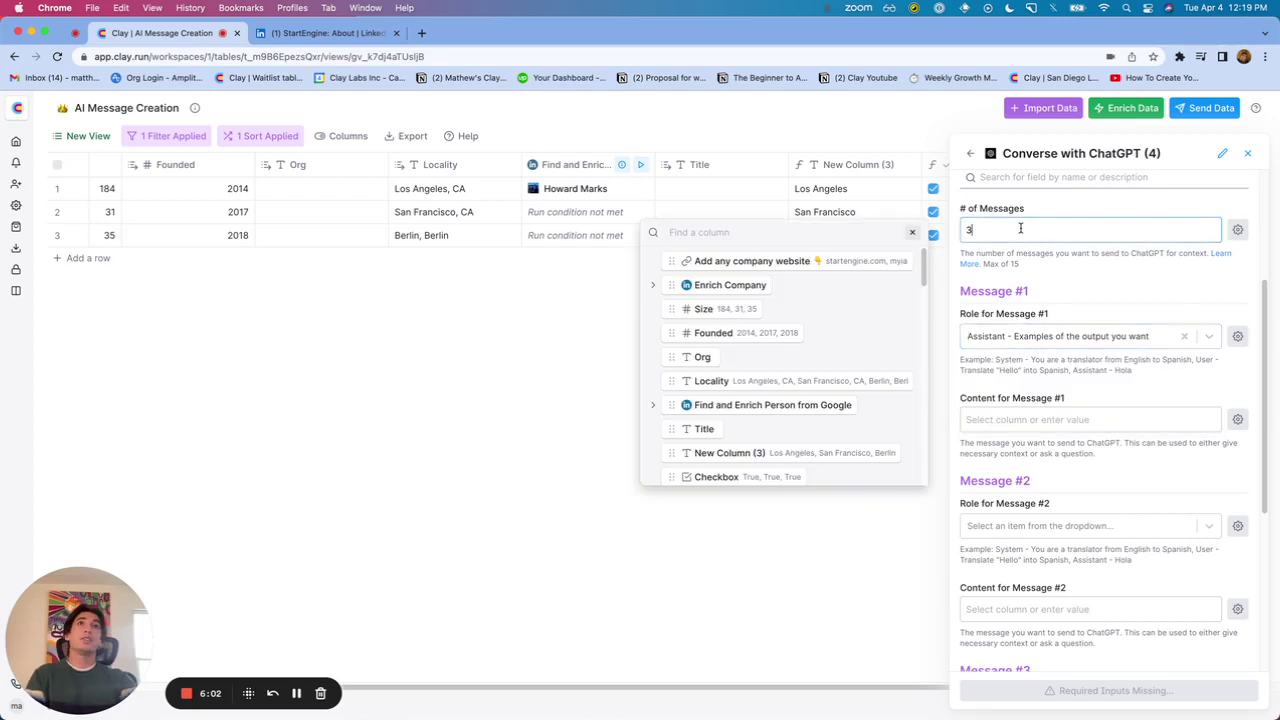
pyautogui.press('BackSpace')
pyautogui.write('1')
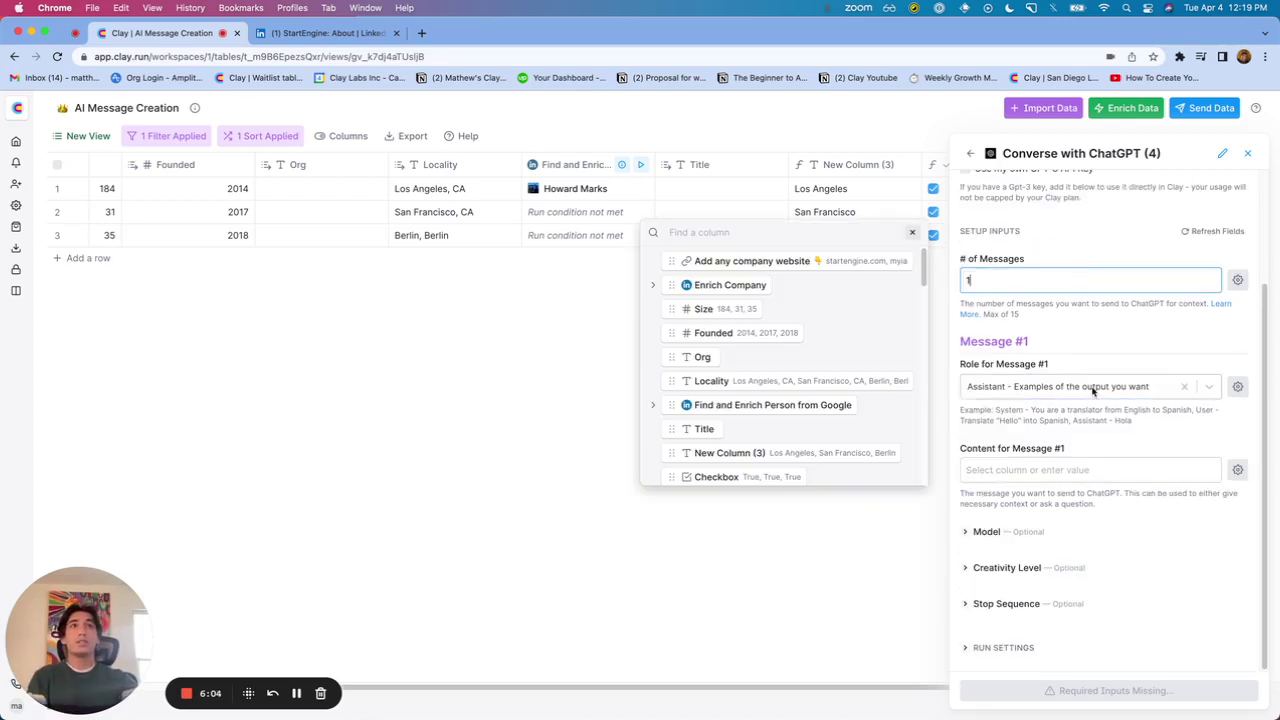
pyautogui.click(1078, 386)
pyautogui.click(1046, 444)
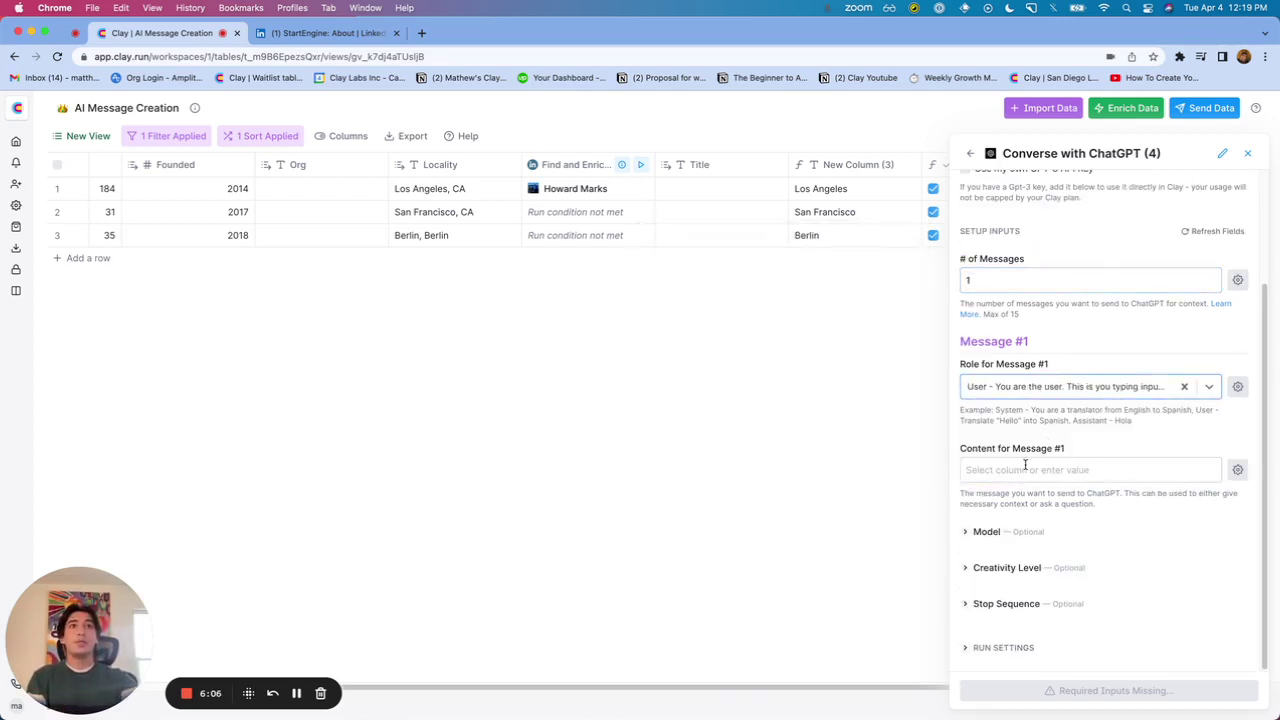
# - Enter the prompt 'Tell me the typical weather for' plus the Locality column, then save
pyautogui.click(1026, 466)
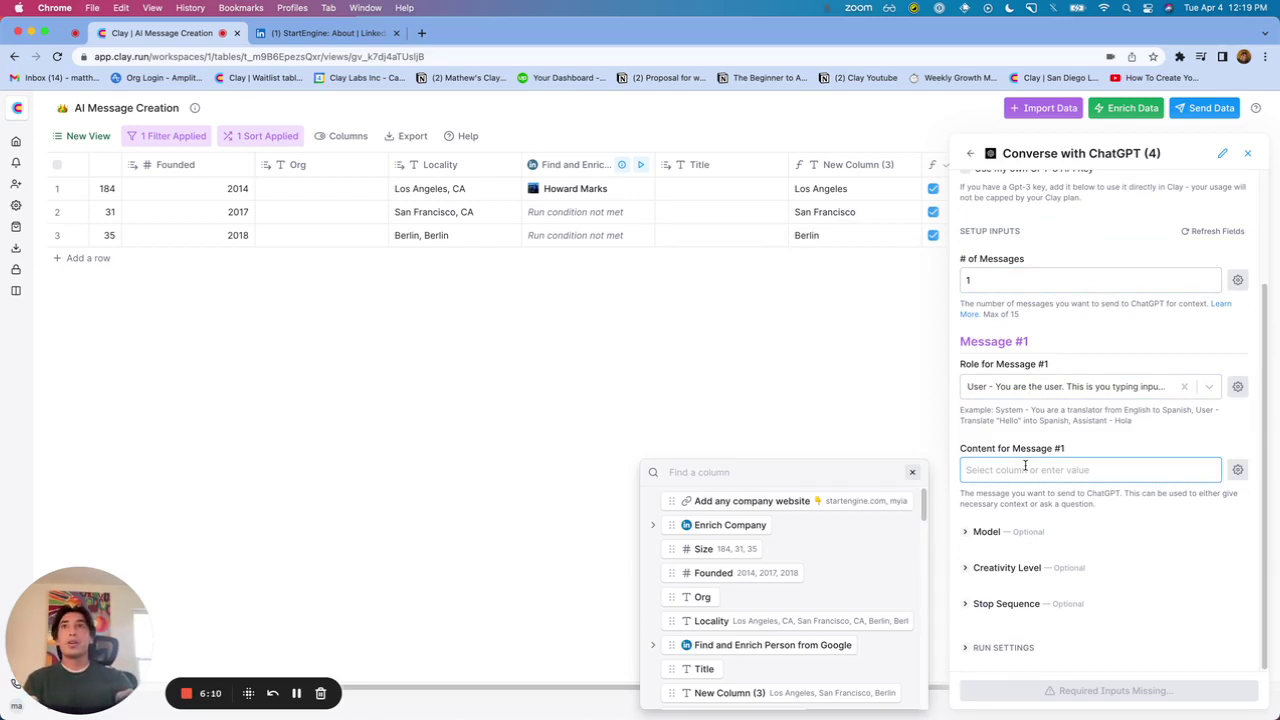
pyautogui.write('Tell me the')
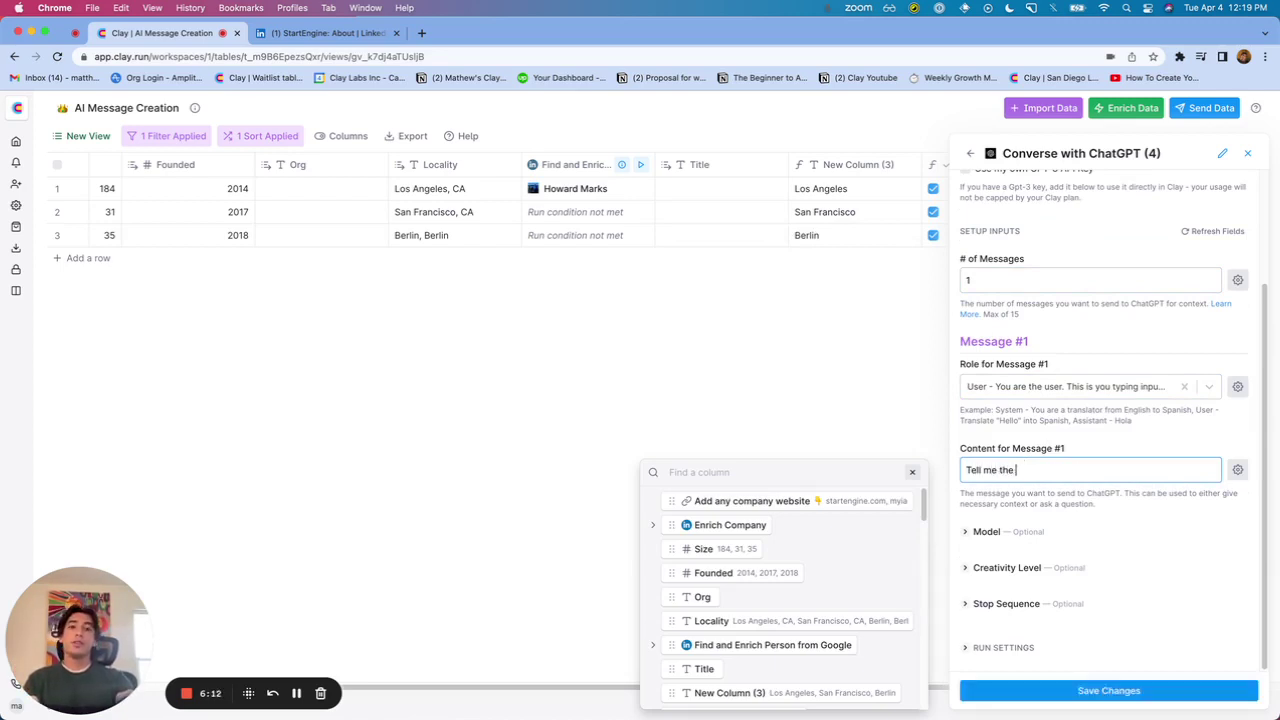
pyautogui.write(' typical weather for Locality')
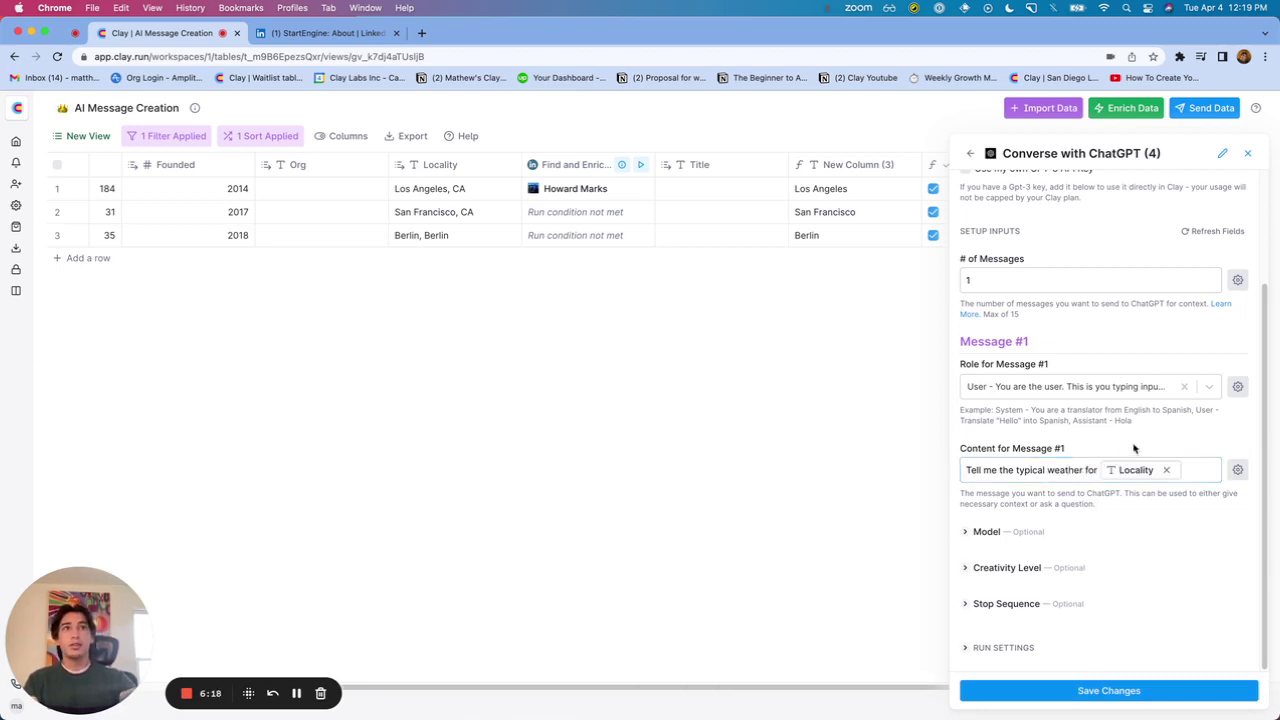
pyautogui.click(872, 622)
pyautogui.click(1128, 688)
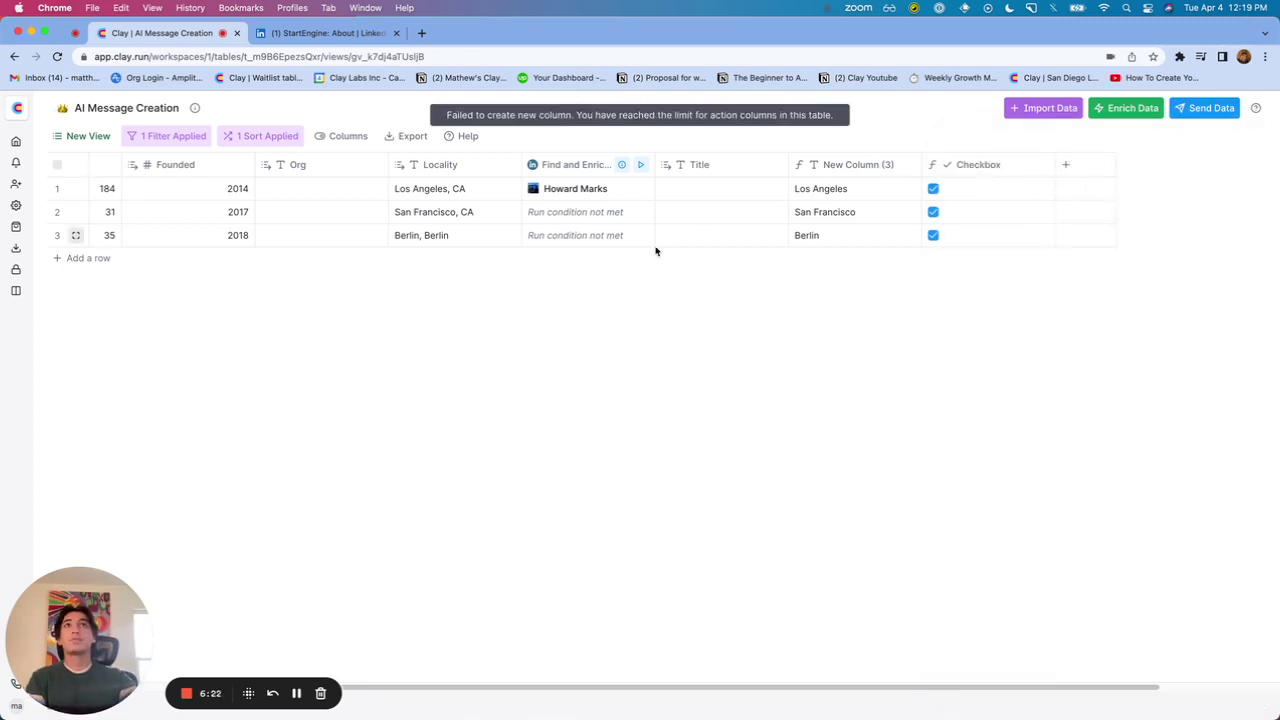
# - Add a fresh Converse with ChatGPT enrichment from AI & GPT with # of Messages set to 3
pyautogui.click(1138, 109)
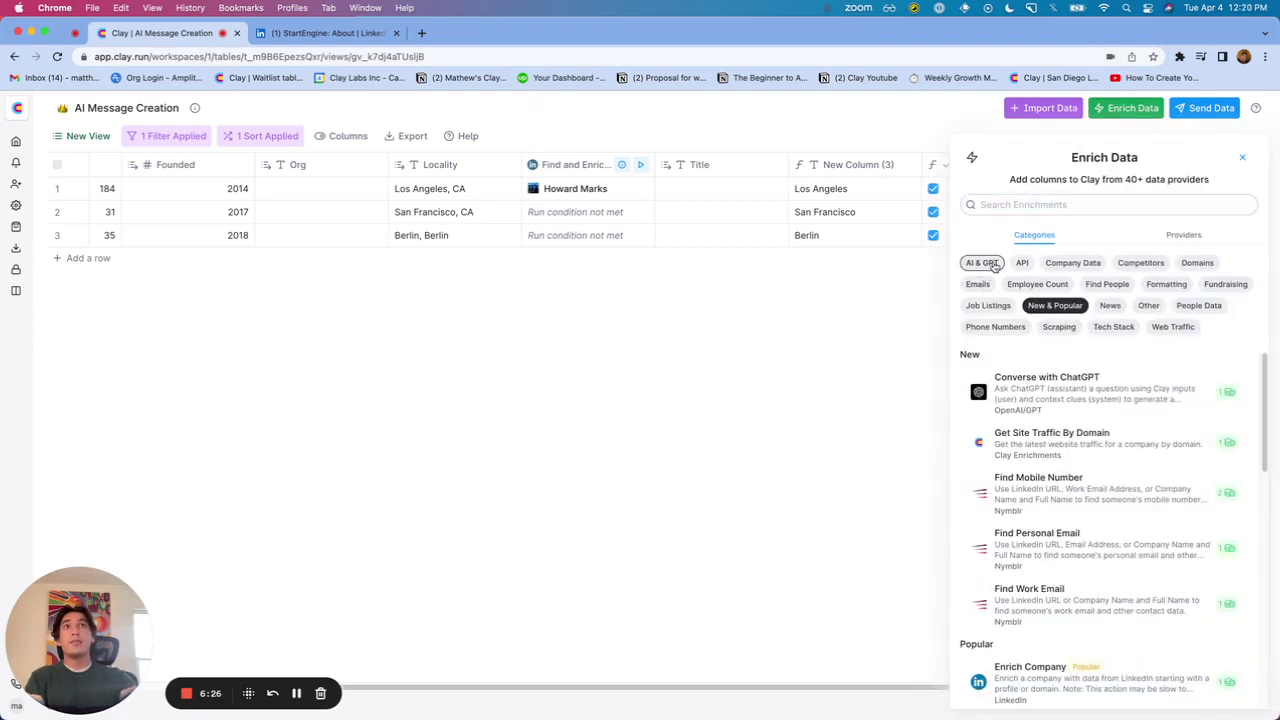
pyautogui.click(993, 265)
pyautogui.click(1068, 380)
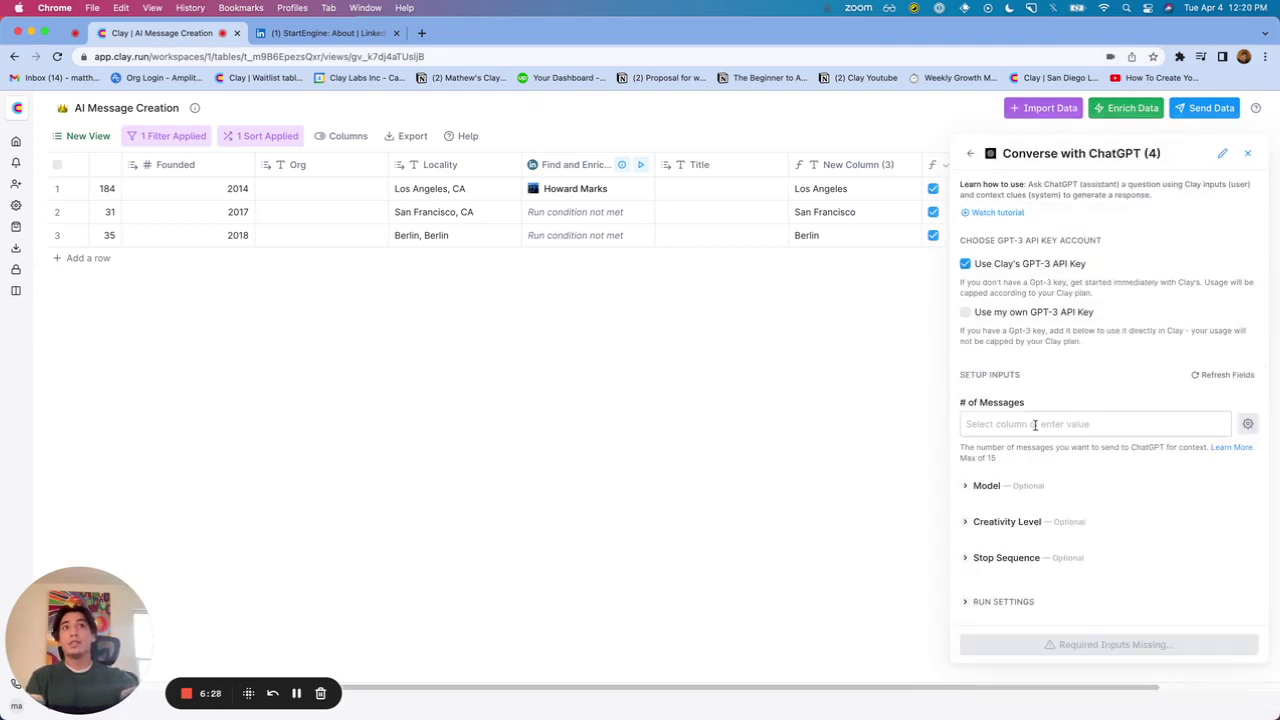
pyautogui.click(1035, 424)
pyautogui.write('3')
pyautogui.click(1097, 386)
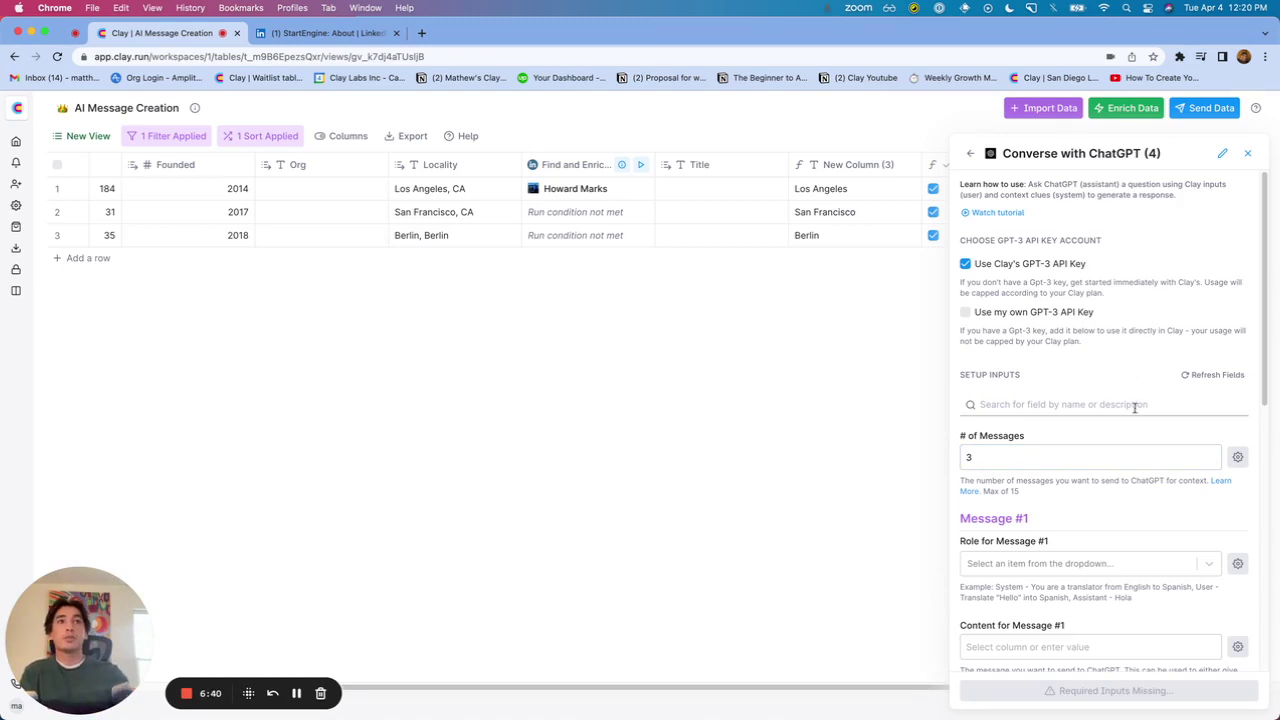
pyautogui.scroll(-5, 1134, 408)
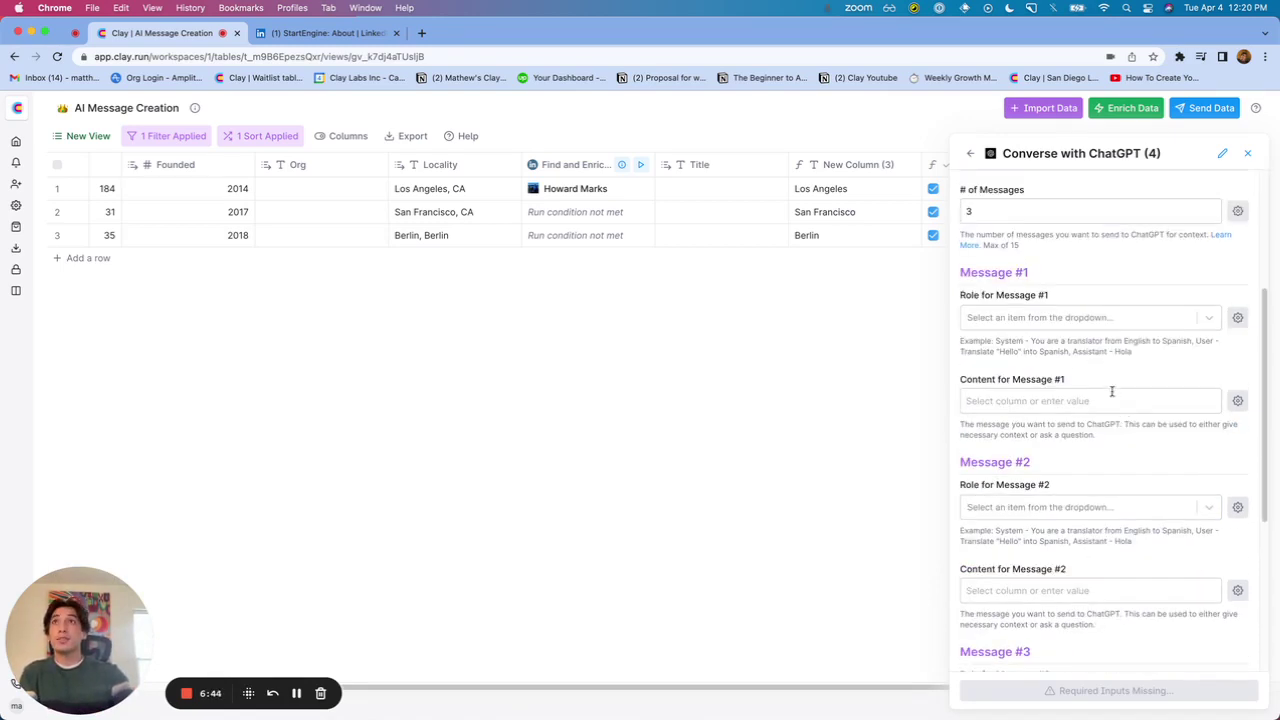
# - Return to the enrichment list, set up Complete Prompt, and open its Snippets library
pyautogui.click(970, 153)
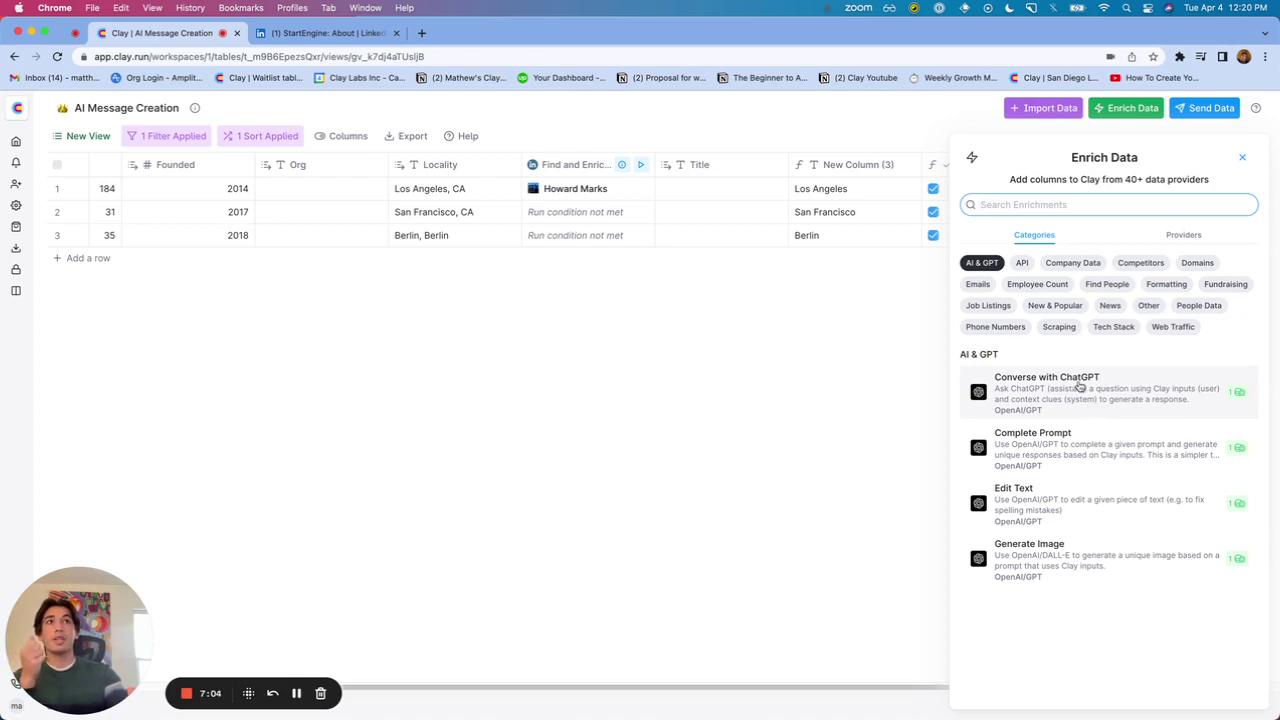
pyautogui.click(1087, 455)
pyautogui.click(1204, 434)
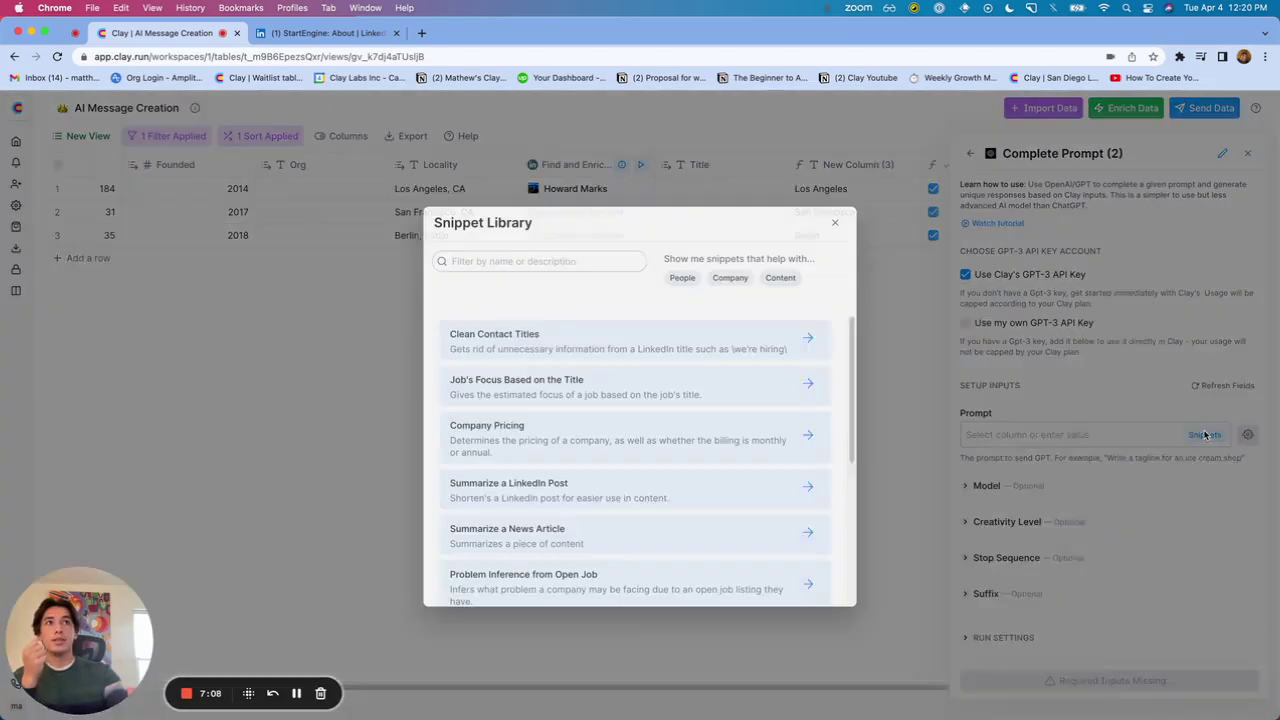